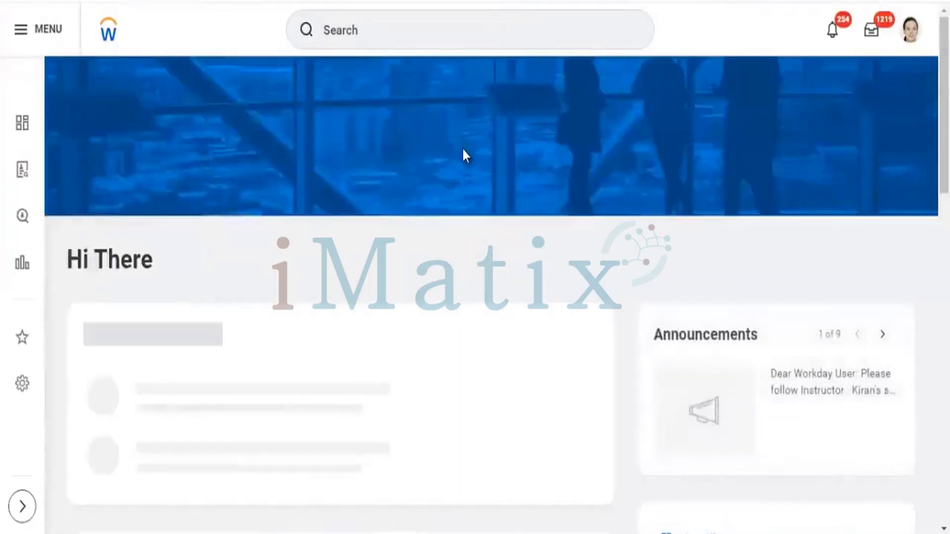
Search for the task that creates custom reports using the abbreviated text "create cust report"
click(414, 22)
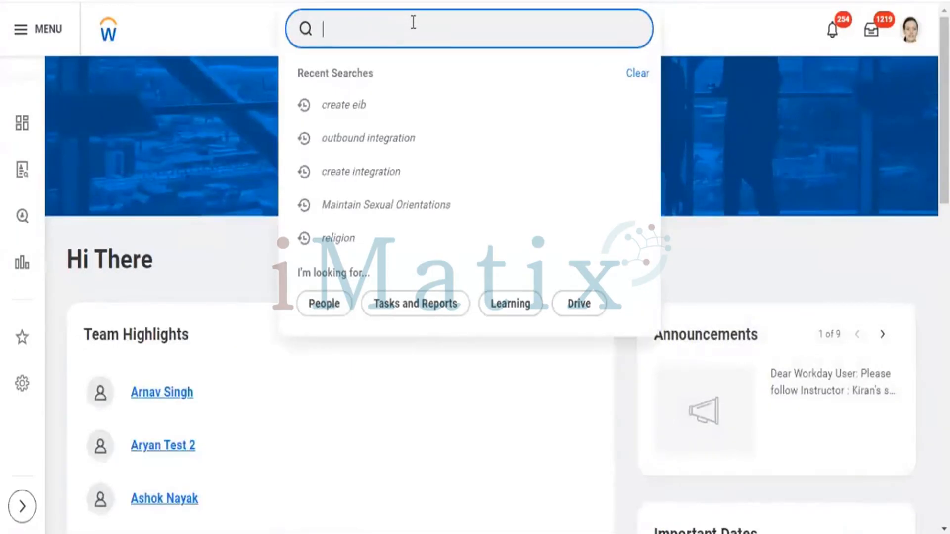
text(e)
key(BackSpace)
text(create cus)
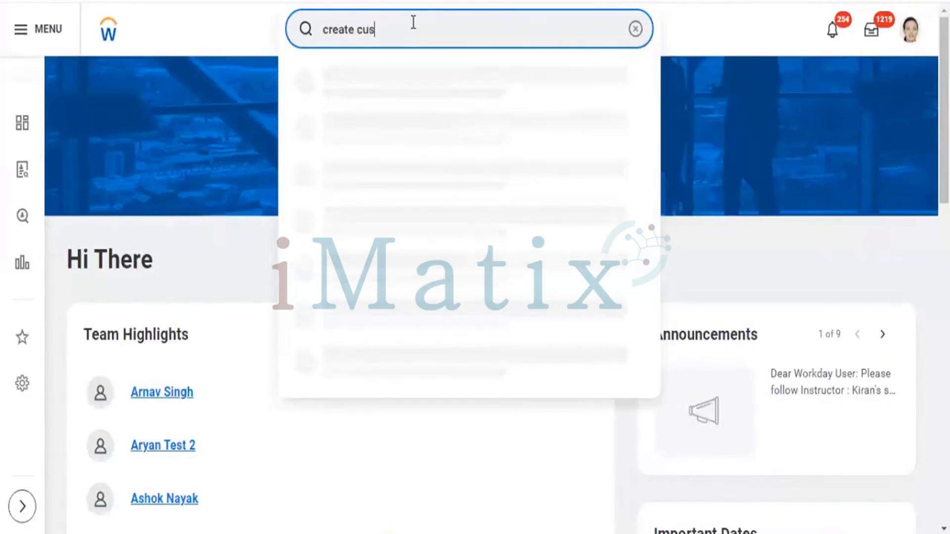
text(t report)
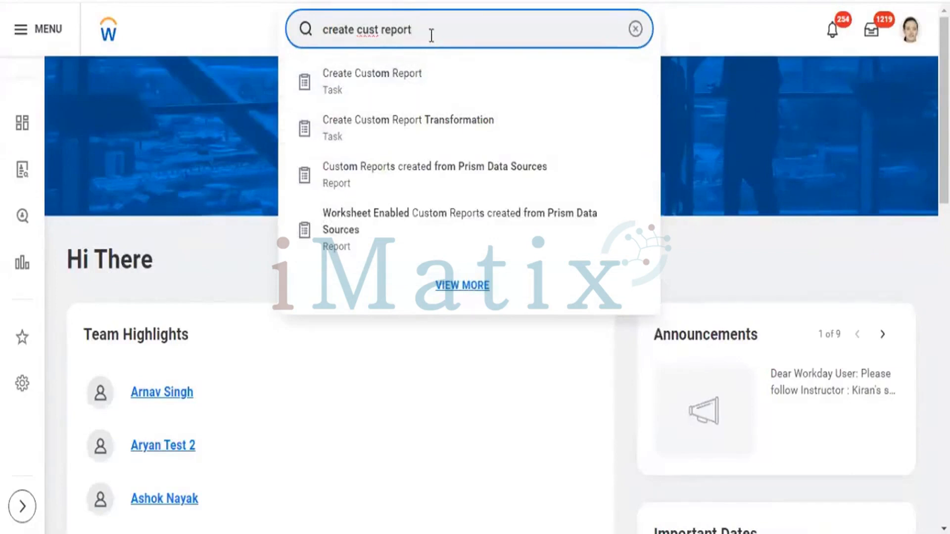
Replace the search text with "delete report" to look up report deletion tasks
key(ctrl+shift+Left)
key(ctrl+shift+Left)
key(ctrl+shift+Left)
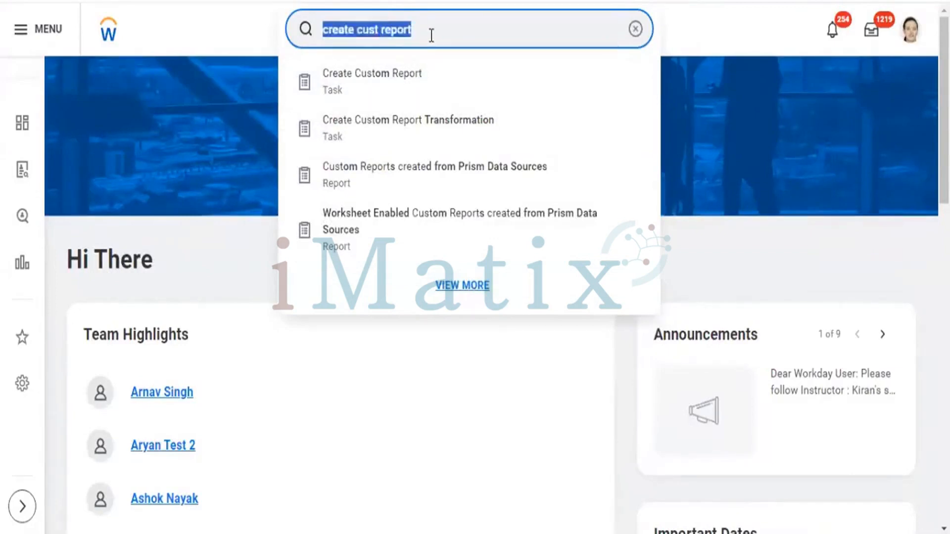
text(delete )
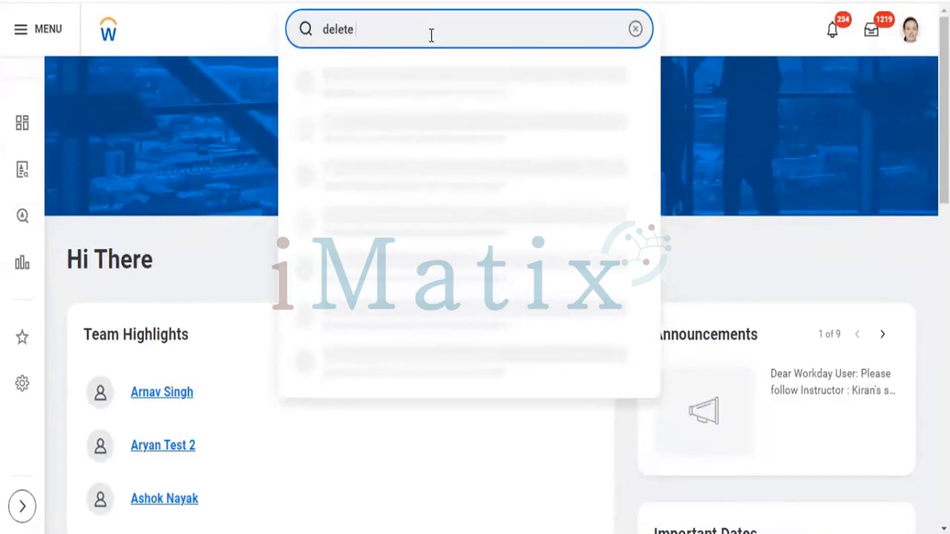
text(report)
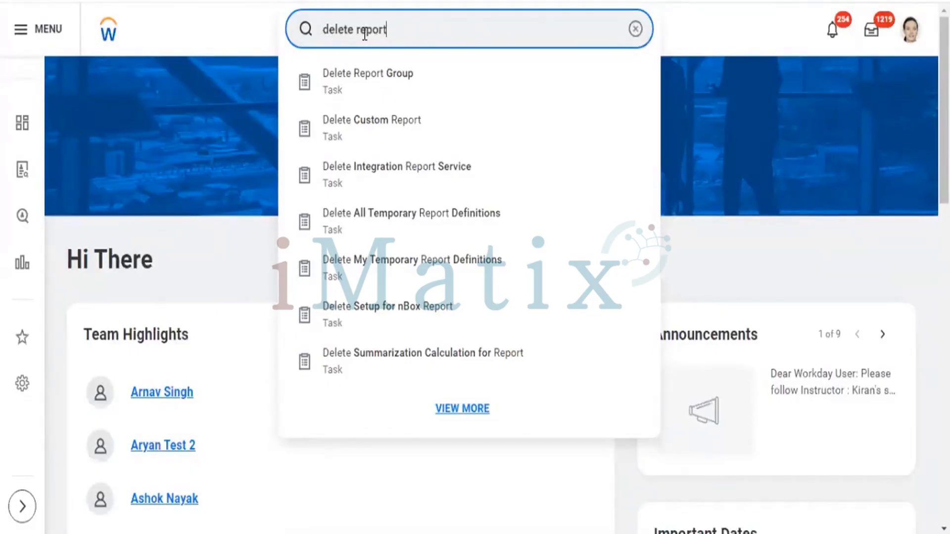
Clear the search text and search for integration creation tasks with "create int"
key(BackSpace)
key(BackSpace)
key(BackSpace)
key(BackSpace)
key(BackSpace)
key(BackSpace)
key(BackSpace)
key(BackSpace)
key(BackSpace)
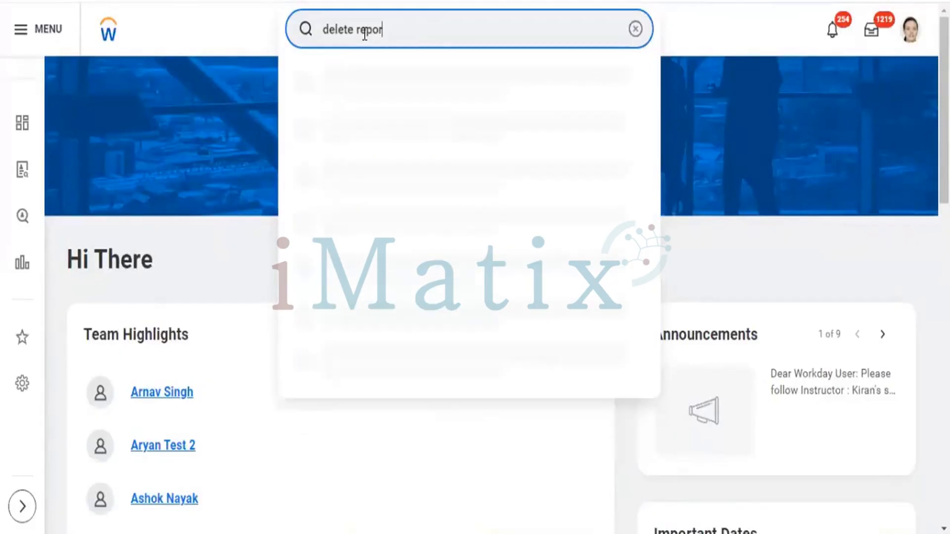
key(BackSpace)
key(BackSpace)
key(BackSpace)
key(BackSpace)
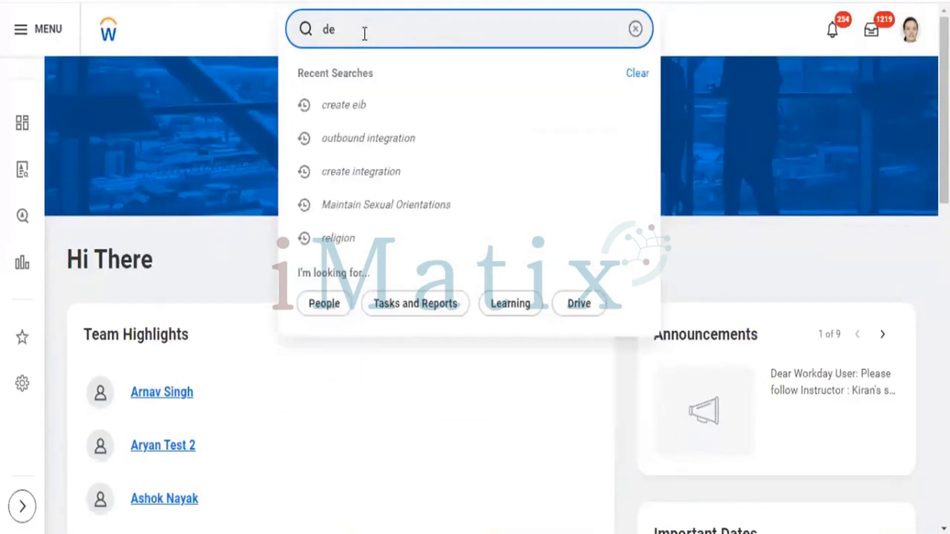
text(ereat)
key(BackSpace)
key(BackSpace)
key(BackSpace)
key(BackSpace)
key(BackSpace)
text(create)
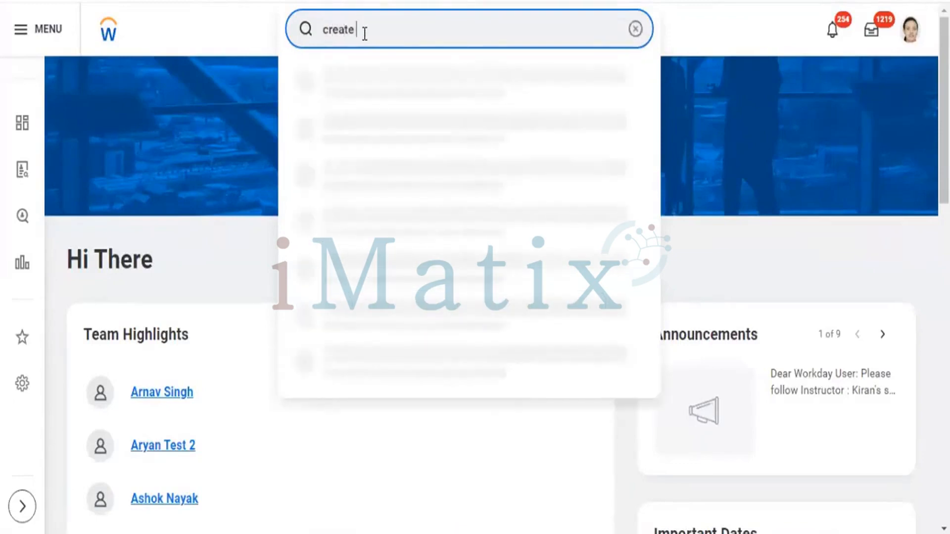
text( int)
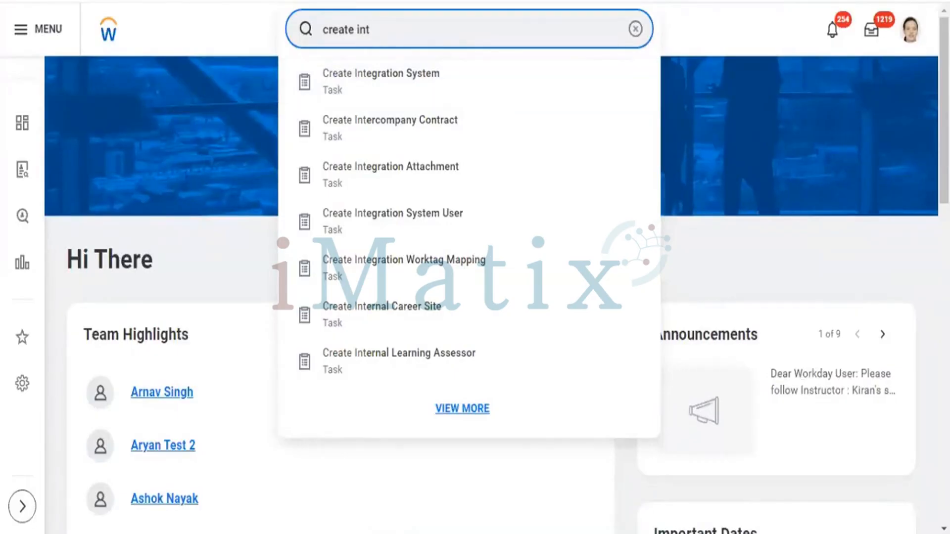
Clear the search text and look up worker report definitions with the prefix search "rd:worker"
key(BackSpace)
key(BackSpace)
key(BackSpace)
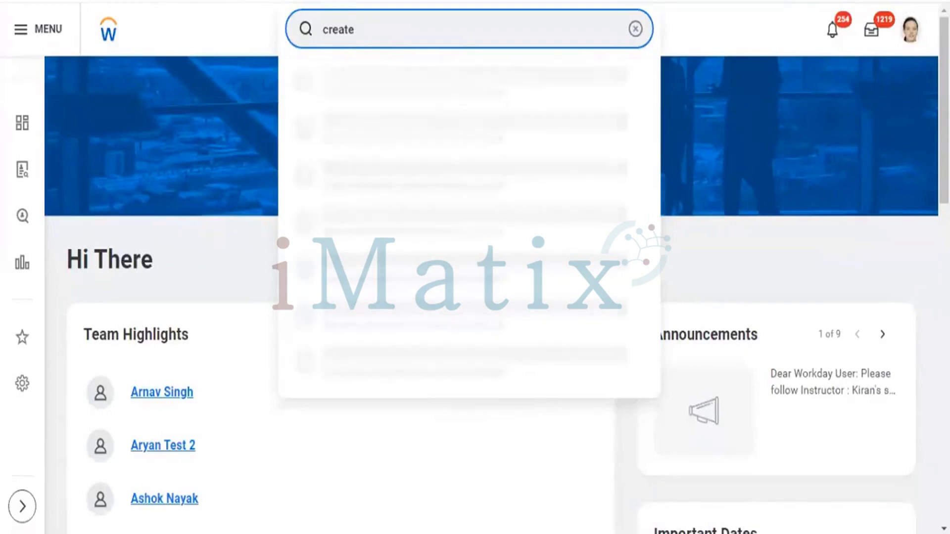
key(BackSpace)
key(BackSpace)
key(BackSpace)
key(BackSpace)
key(BackSpace)
key(BackSpace)
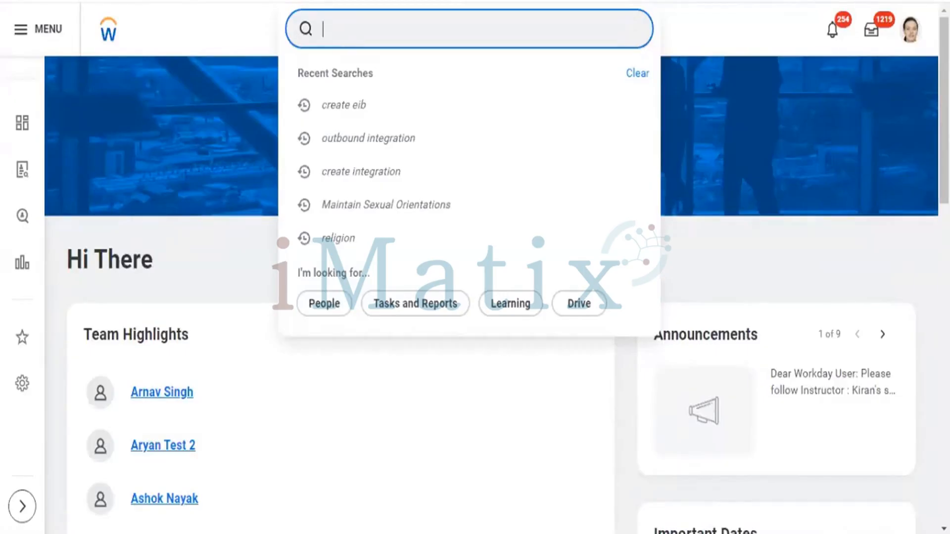
text(rd:worker)
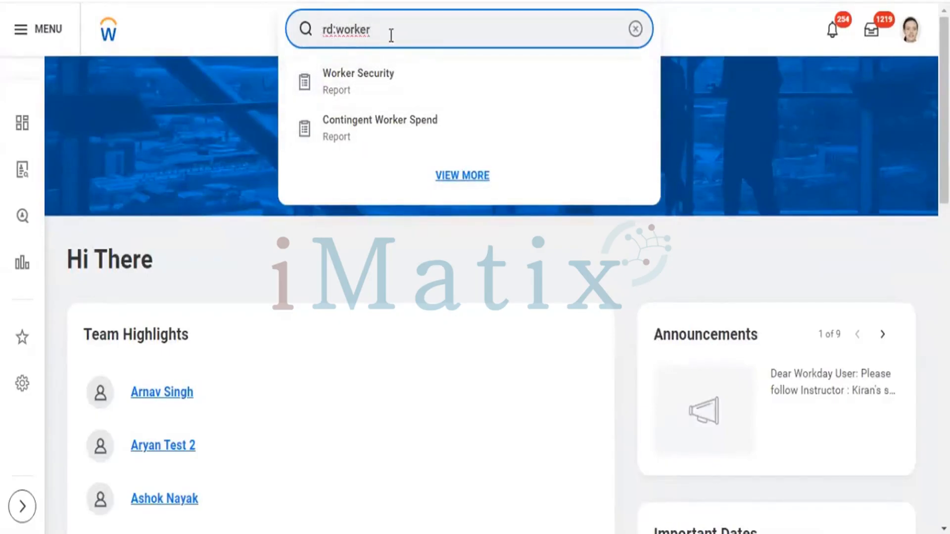
Keep the rd: prefix and change the report search to "rd:employee"
key(BackSpace)
key(BackSpace)
key(BackSpace)
key(BackSpace)
key(BackSpace)
key(BackSpace)
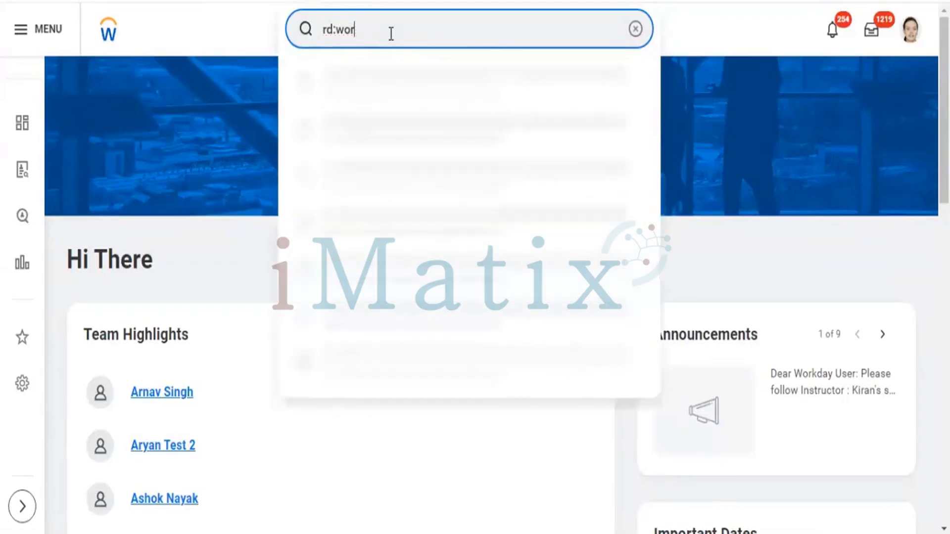
text(empl)
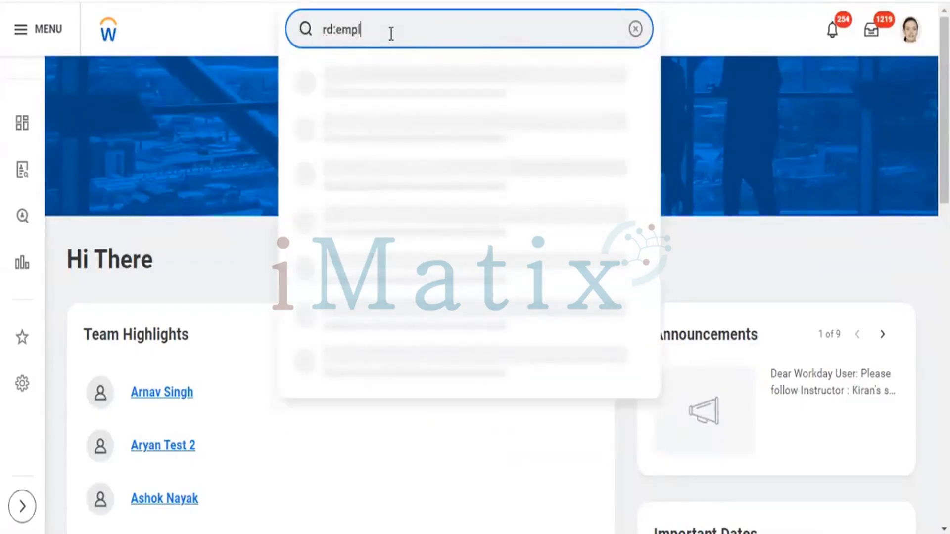
text(oyee)
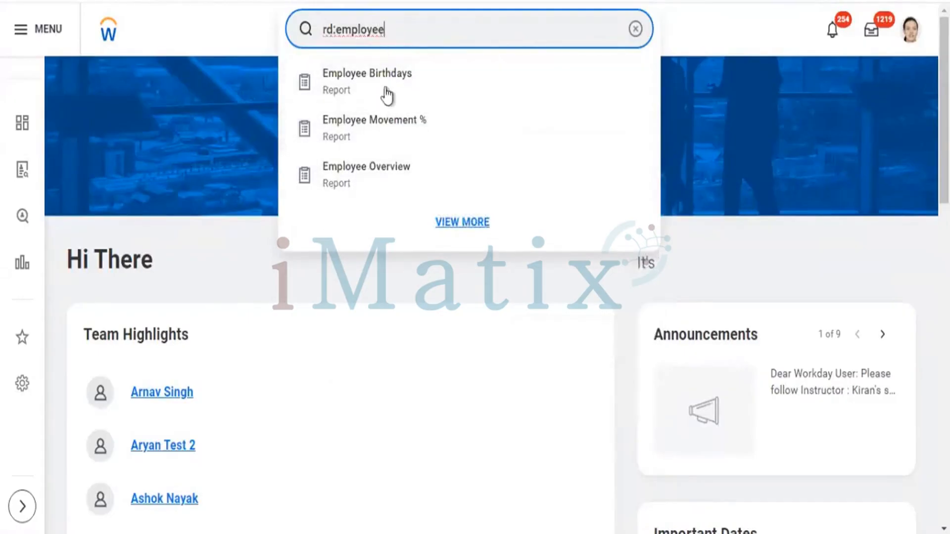
Replace the search text with "intsys:worker" to look up worker integration systems
triple_click(405, 26)
text(inttsys)
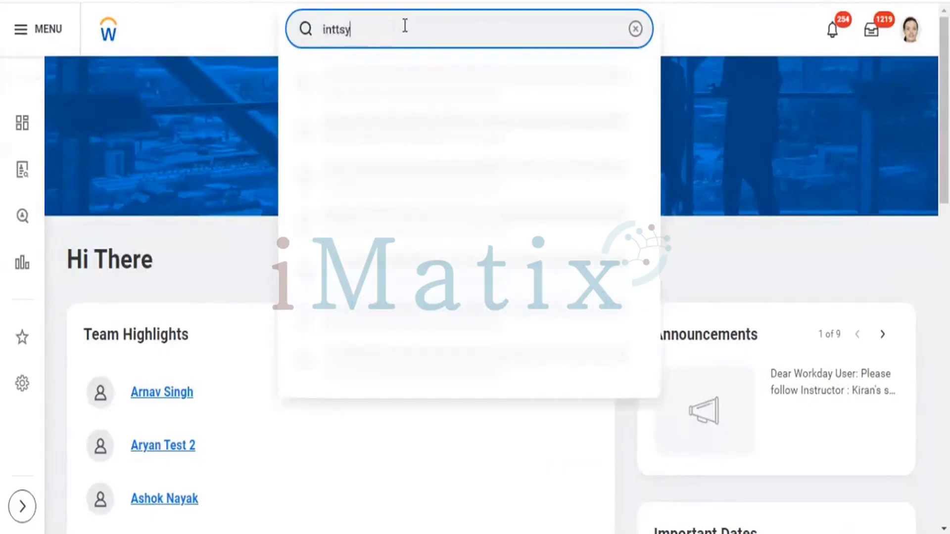
key(BackSpace)
key(BackSpace)
key(BackSpace)
key(BackSpace)
text(sys)
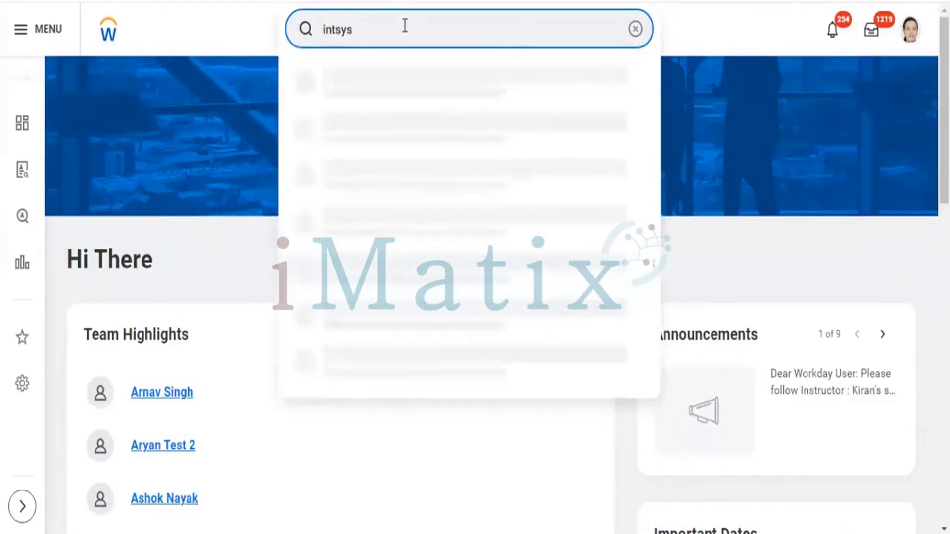
text(:worker)
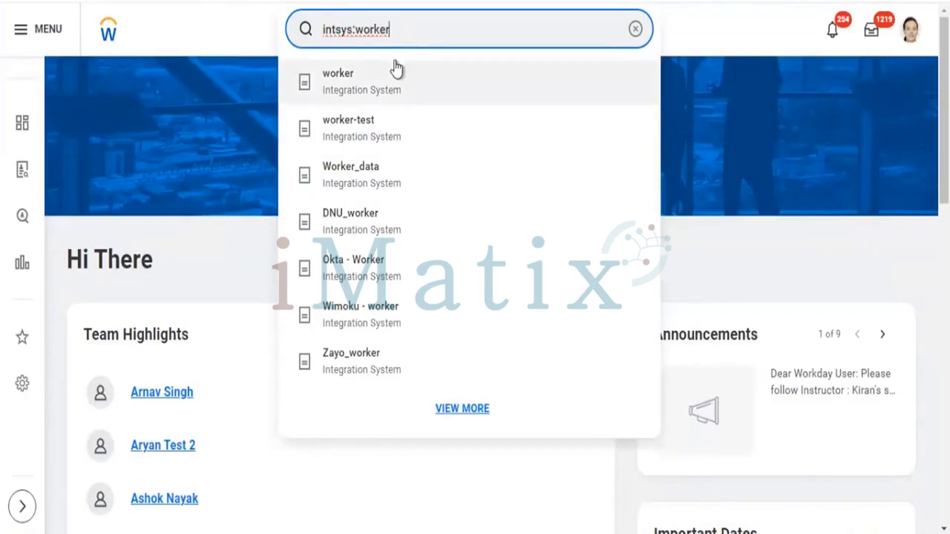
Change the integration system search to "intsys:employee"
key(BackSpace)
key(BackSpace)
key(BackSpace)
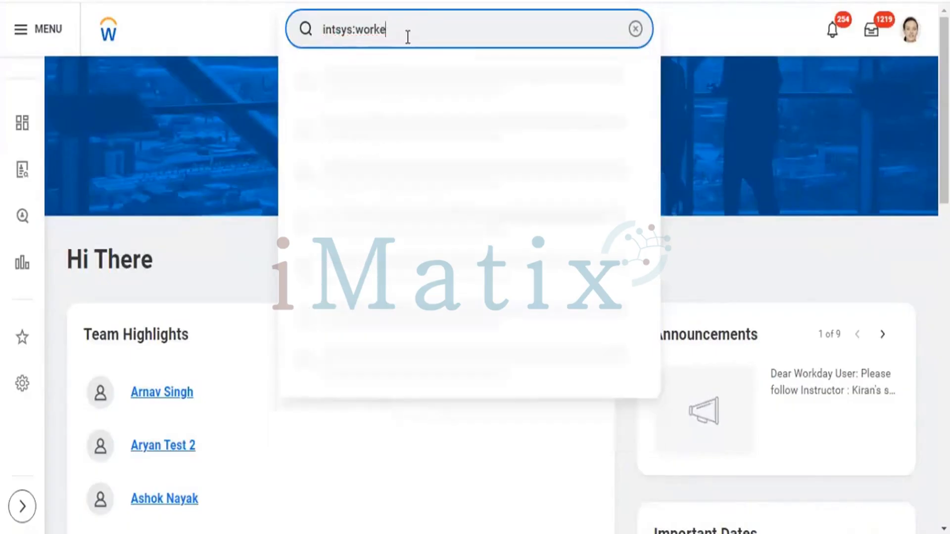
key(BackSpace)
key(BackSpace)
key(BackSpace)
key(BackSpace)
text(:)
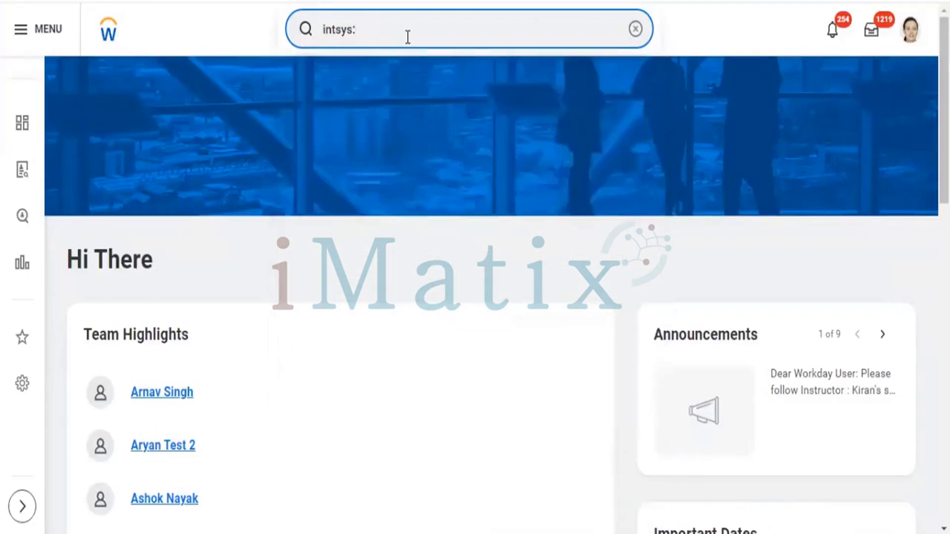
text(employee)
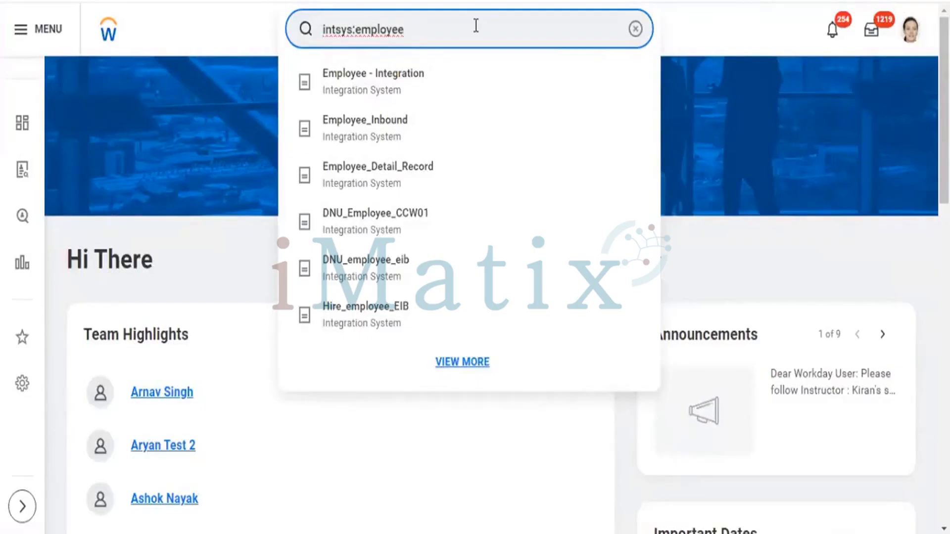
Clear the search text and search for "?" to open the Better Ways To Search help page
key(BackSpace)
key(BackSpace)
key(BackSpace)
key(BackSpace)
key(BackSpace)
key(BackSpace)
key(BackSpace)
key(BackSpace)
key(BackSpace)
key(BackSpace)
key(BackSpace)
key(BackSpace)
key(BackSpace)
key(BackSpace)
key(BackSpace)
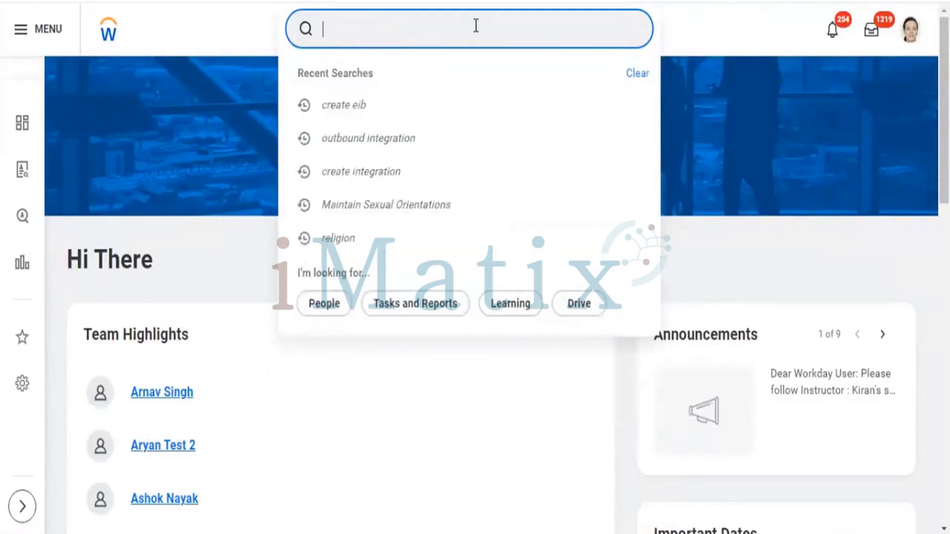
text(?)
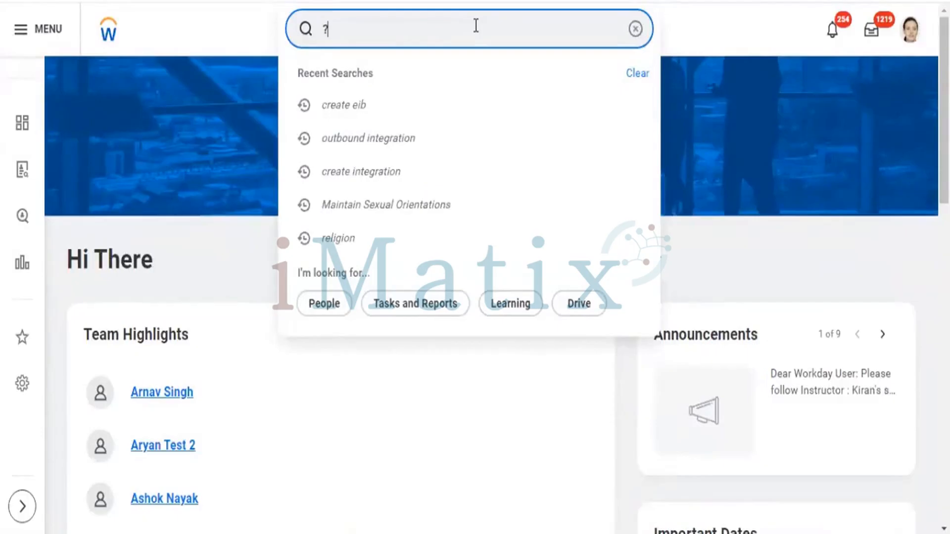
key(Escape)
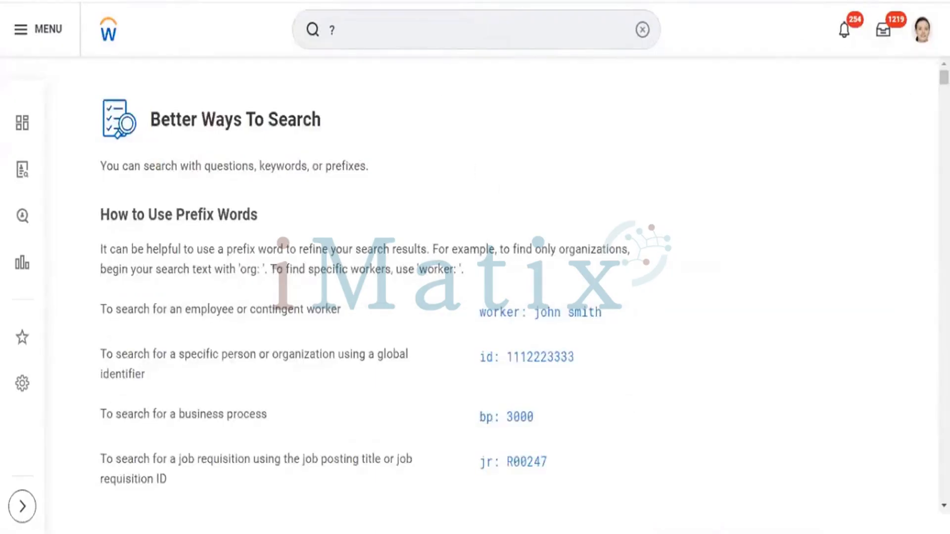
Examine the prefix word examples and the start of the All Prefix Words list
click(944, 506)
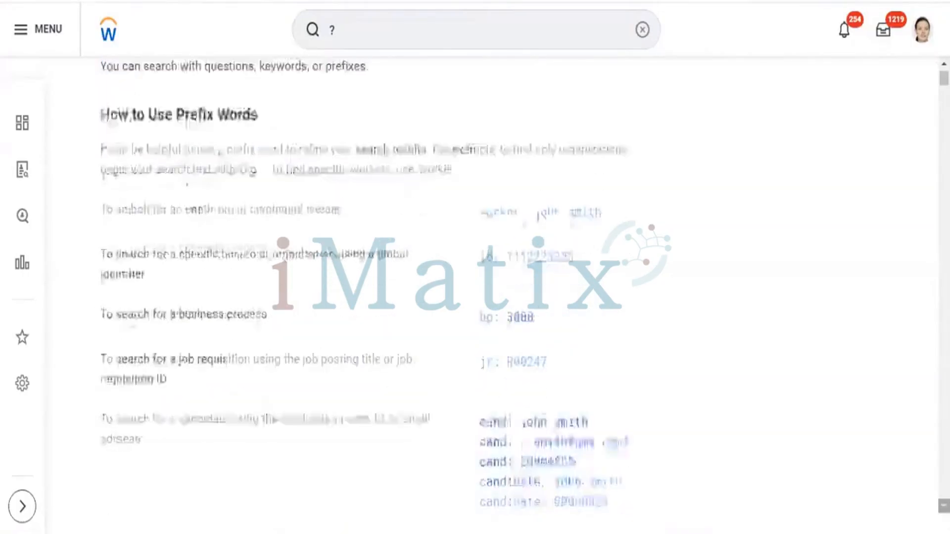
click(944, 506)
click(944, 505)
click(944, 506)
click(945, 506)
click(944, 505)
click(944, 506)
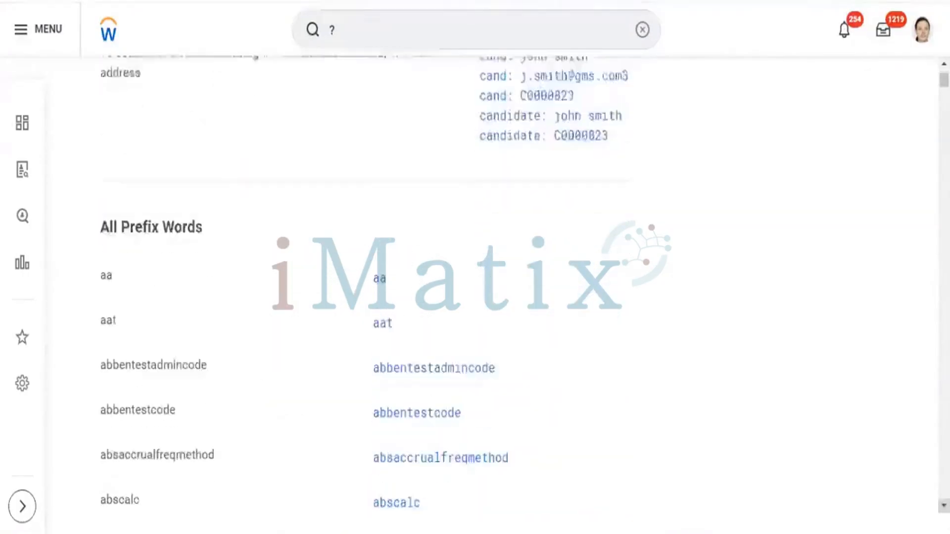
click(945, 506)
click(944, 506)
click(944, 505)
click(944, 506)
click(944, 505)
click(944, 506)
click(944, 506)
click(944, 506)
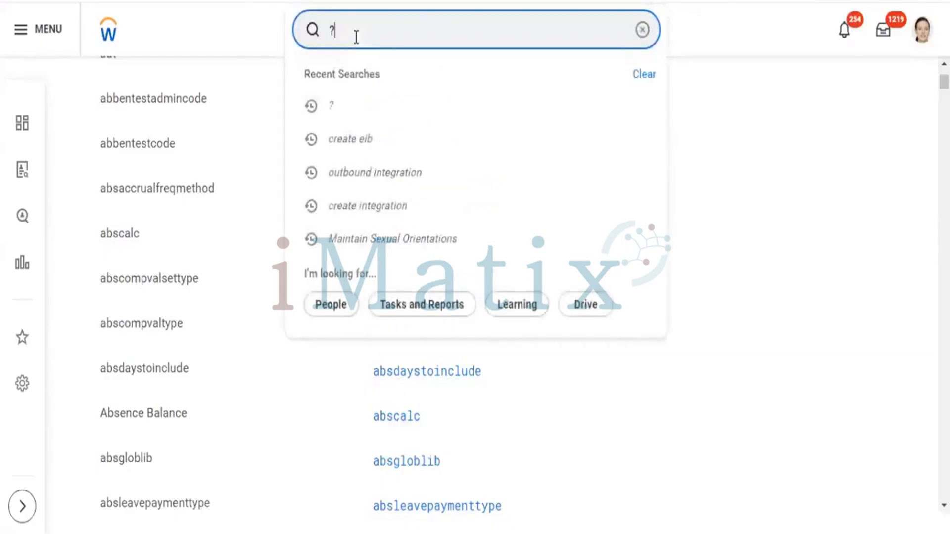
key(BackSpace)
text(BP)
key(BackSpace)
key(BackSpace)
Go back to the How to Use Prefix Words section and review its example searches
click(944, 64)
click(944, 64)
click(944, 63)
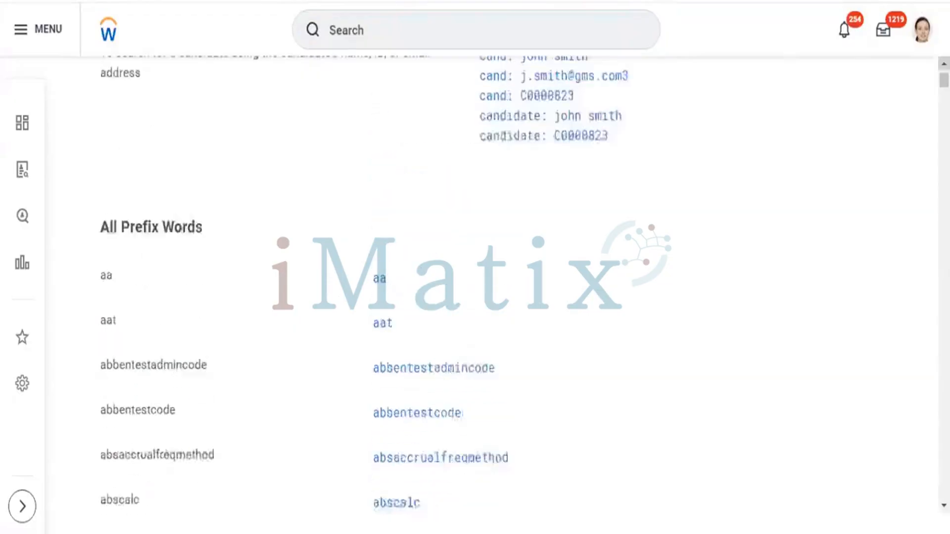
click(944, 64)
click(944, 64)
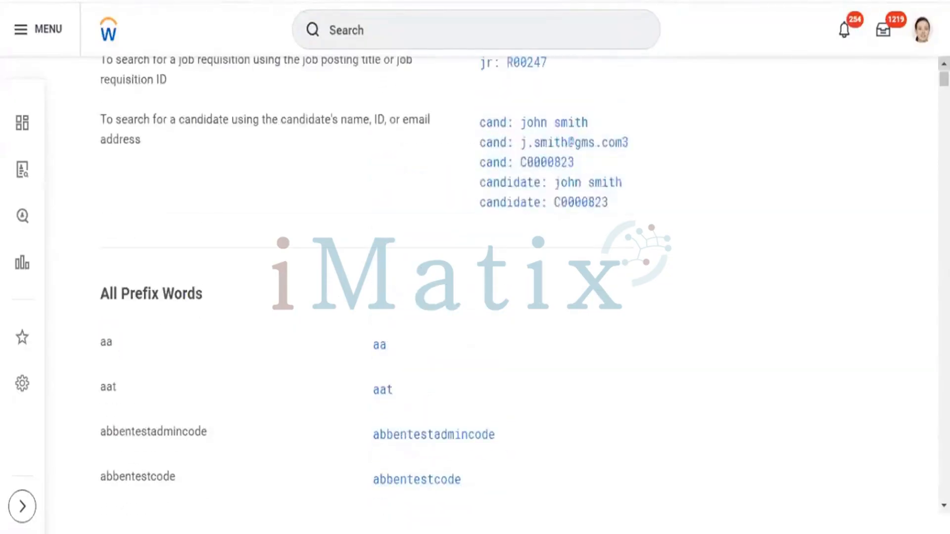
click(943, 64)
click(944, 63)
click(944, 64)
click(944, 63)
click(944, 64)
click(944, 64)
click(944, 63)
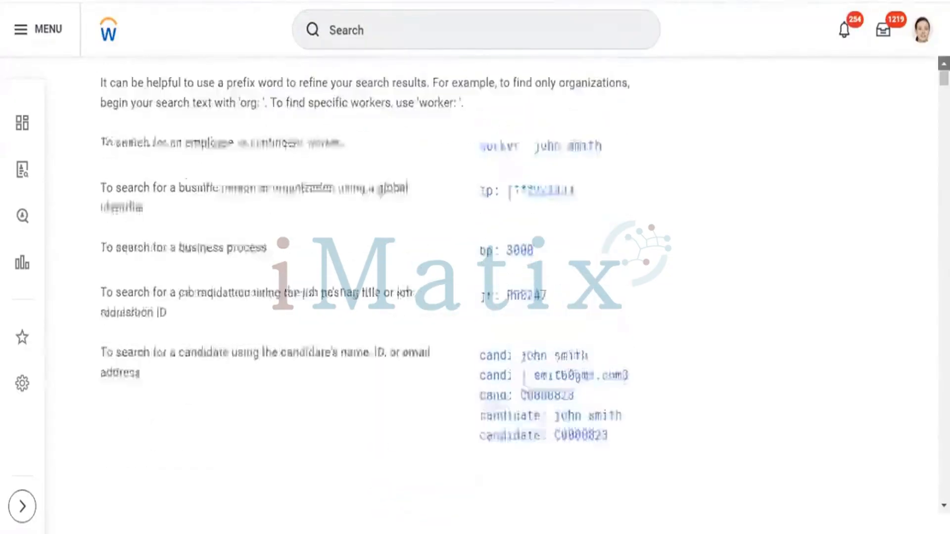
click(944, 64)
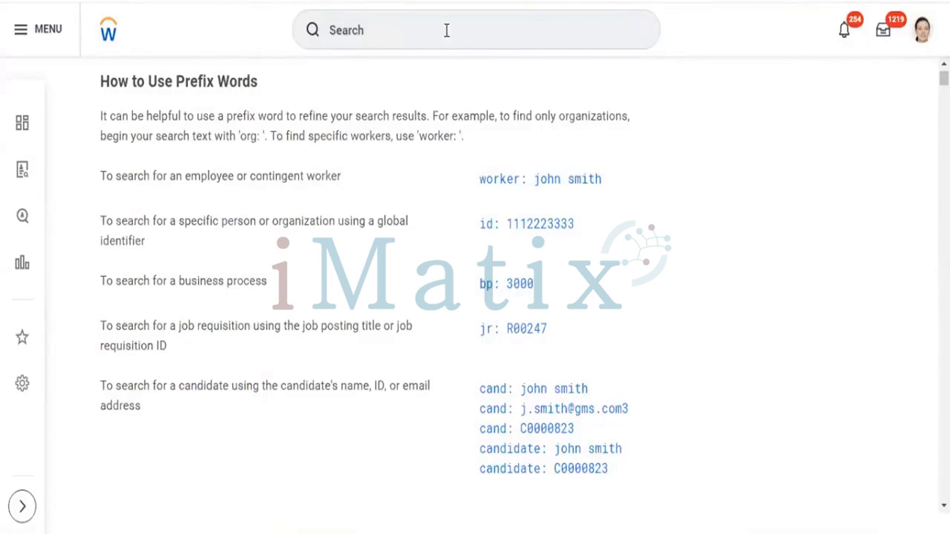
Search for a worker with the worker: prefix followed by the first letters of the person's name
click(396, 35)
text(wo)
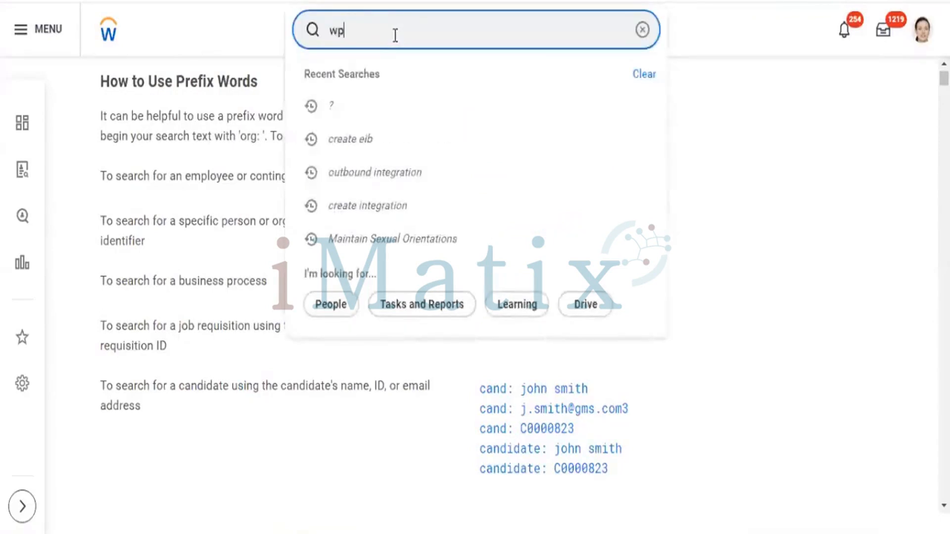
key(BackSpace)
text(orker)
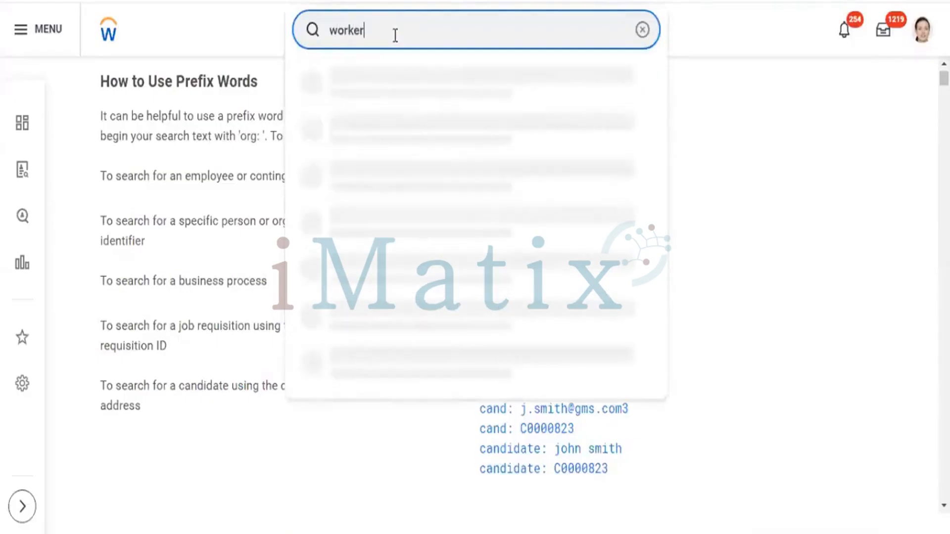
text(:jacqu)
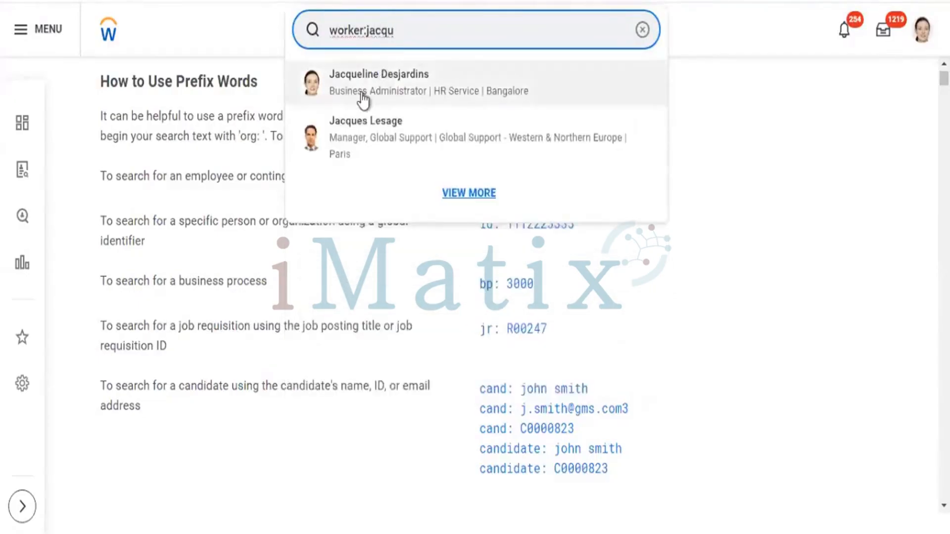
Open the first suggested worker's profile and search for the same worker by partial name without the worker: prefix
click(364, 99)
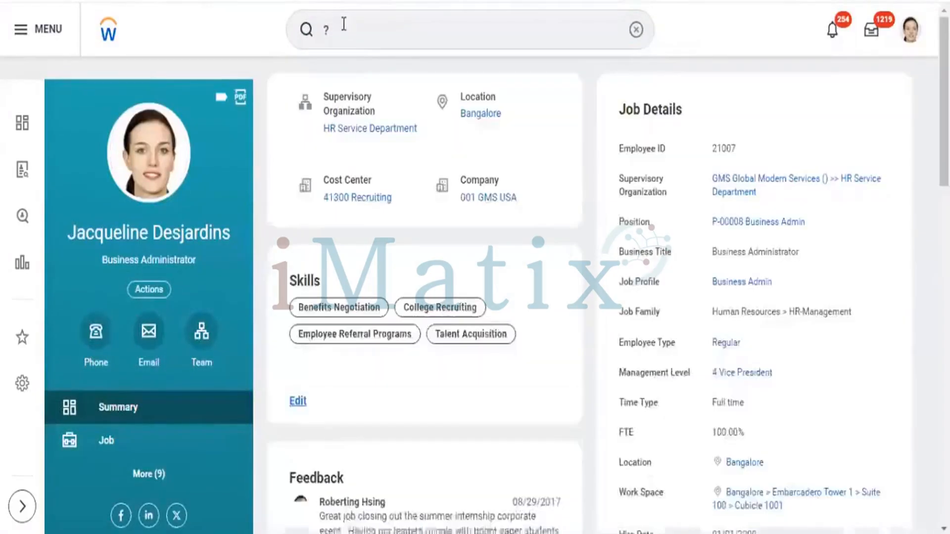
click(344, 24)
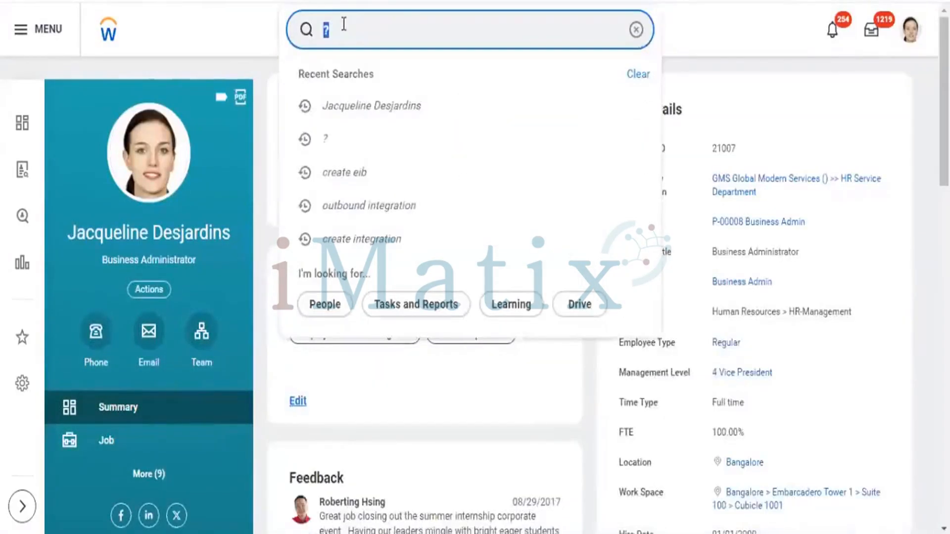
text(jacq)
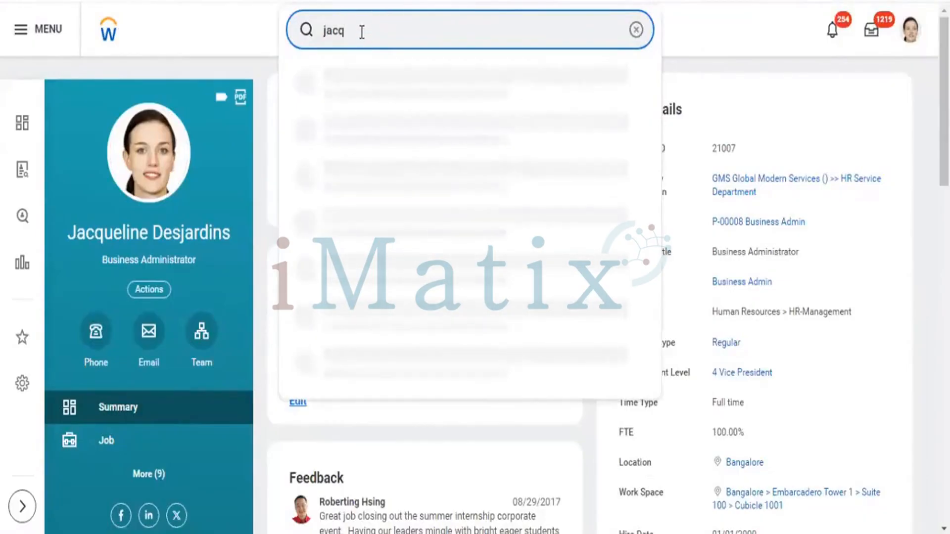
text(uli)
click(371, 28)
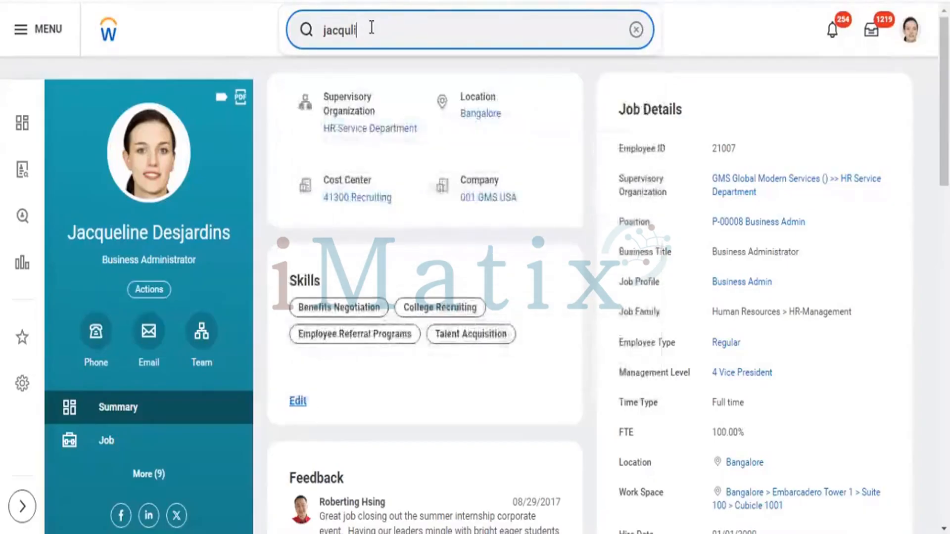
key(BackSpace)
key(BackSpace)
key(BackSpace)
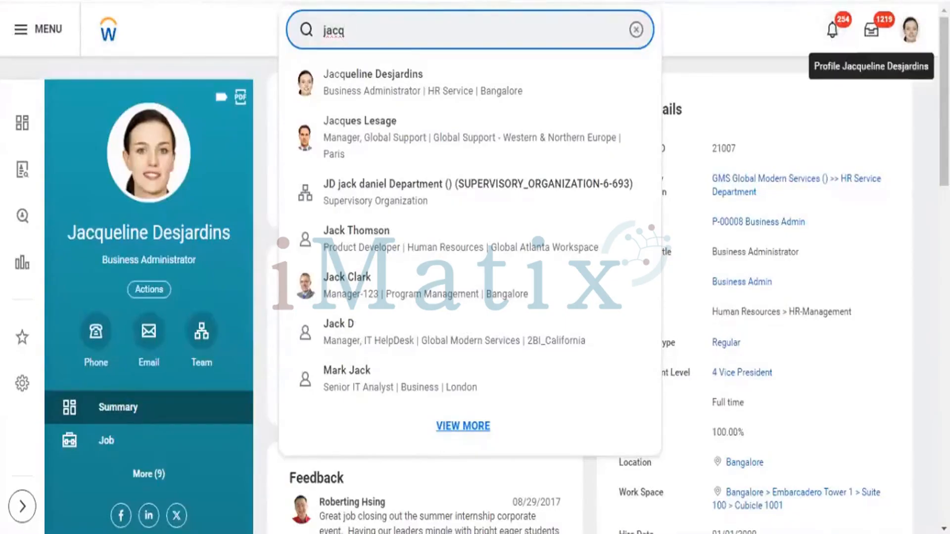
click(770, 33)
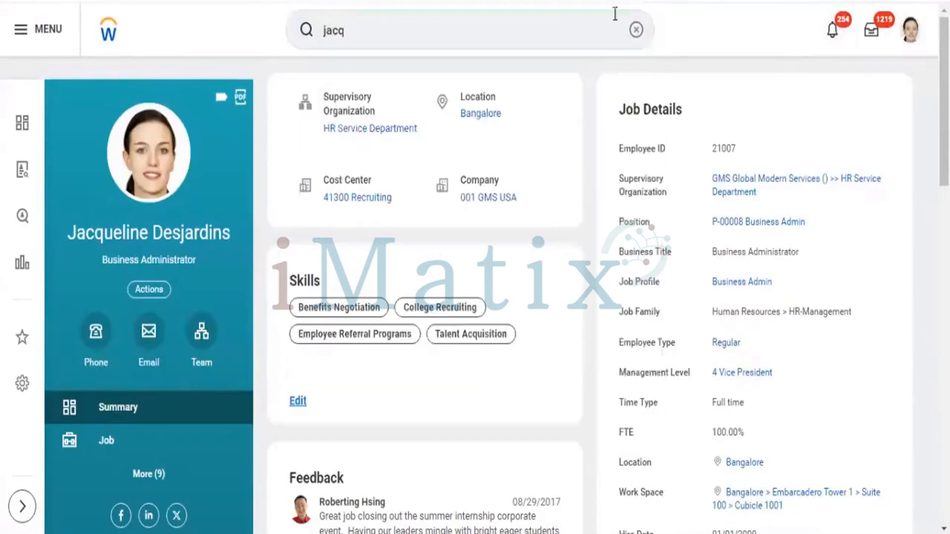
Return to the home page and open the Sitemap of available reports and tasks from the account options
click(108, 35)
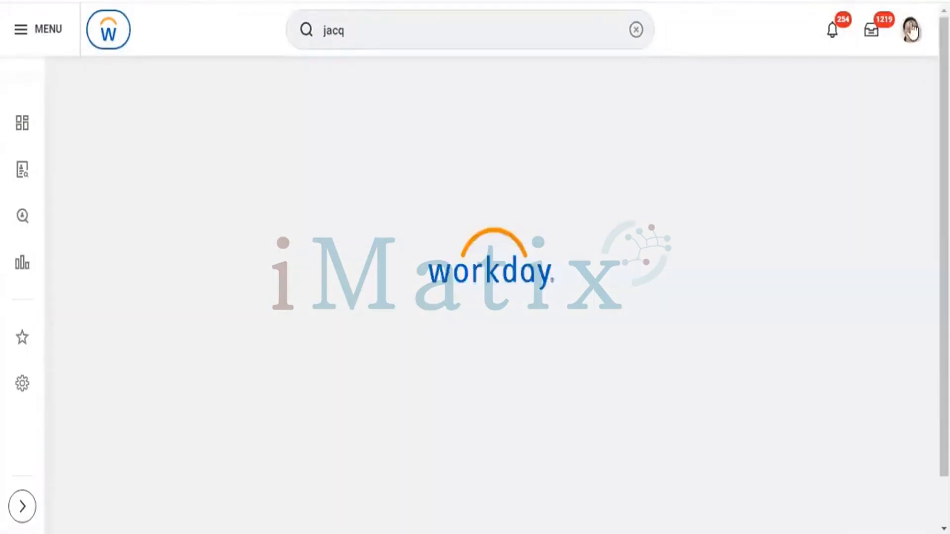
click(913, 30)
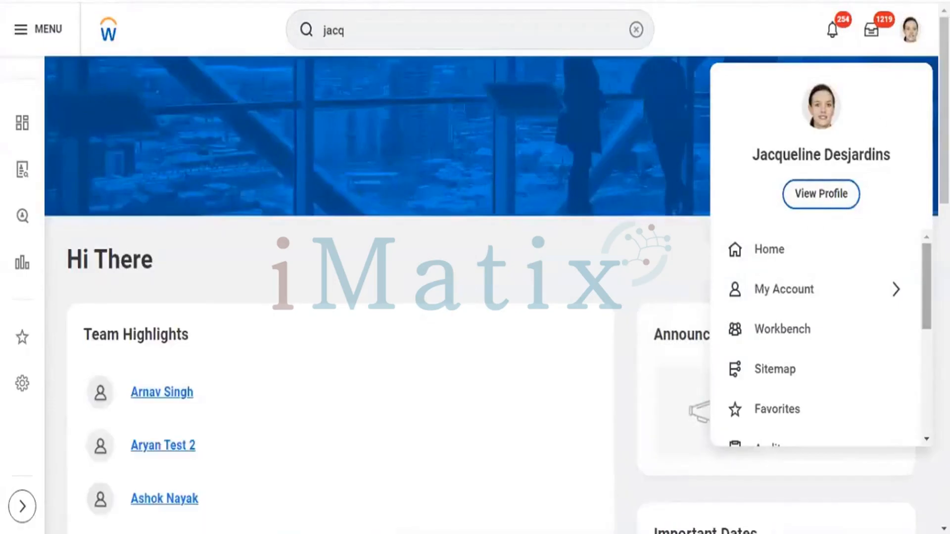
scroll(916, 386, down, 5)
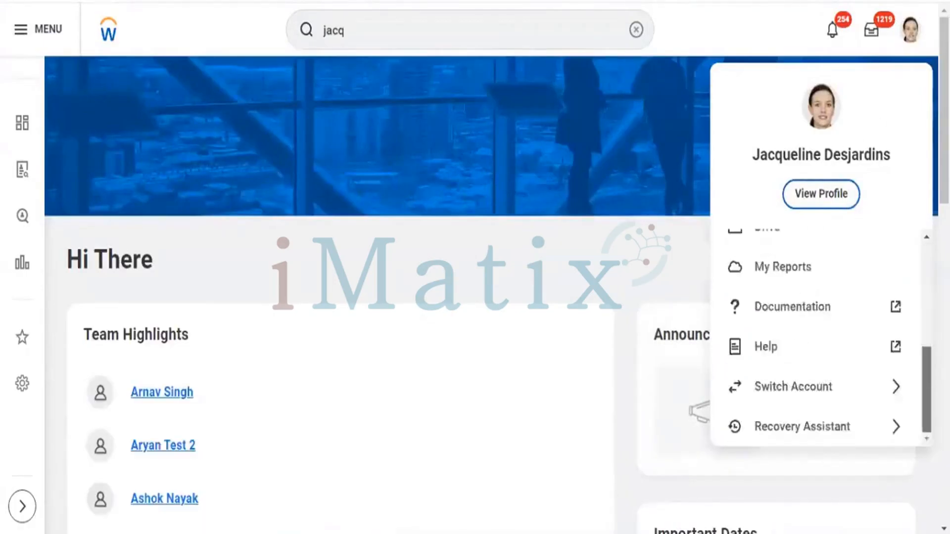
scroll(817, 342, up, 5)
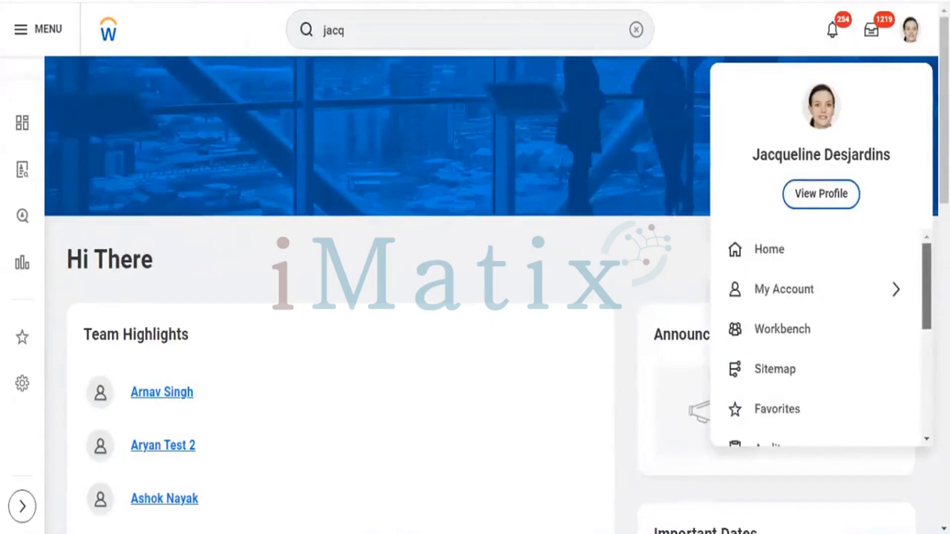
scroll(816, 341, down, 5)
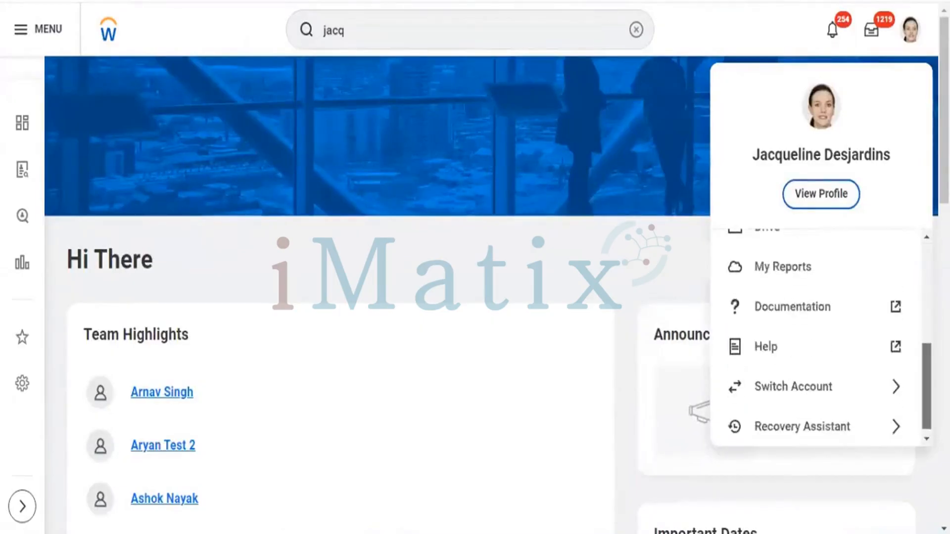
scroll(816, 342, up, 5)
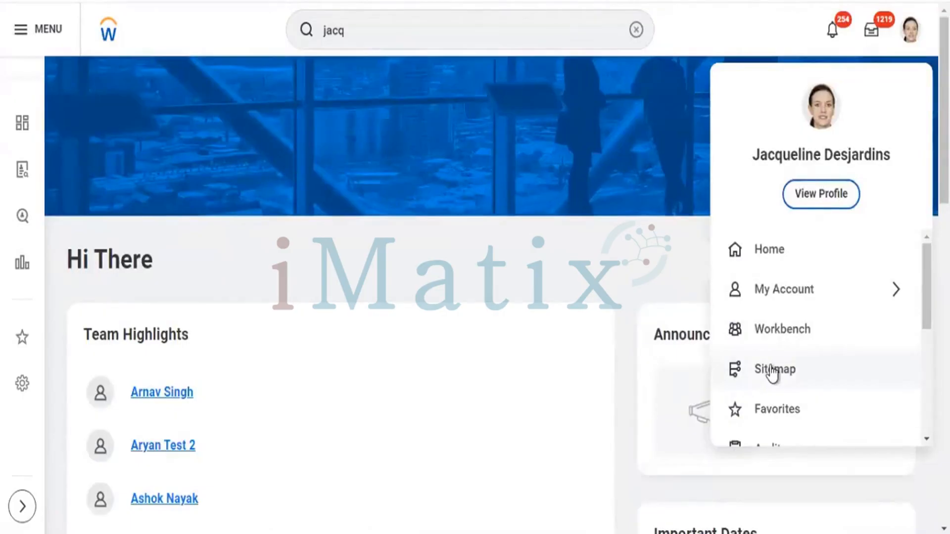
click(783, 377)
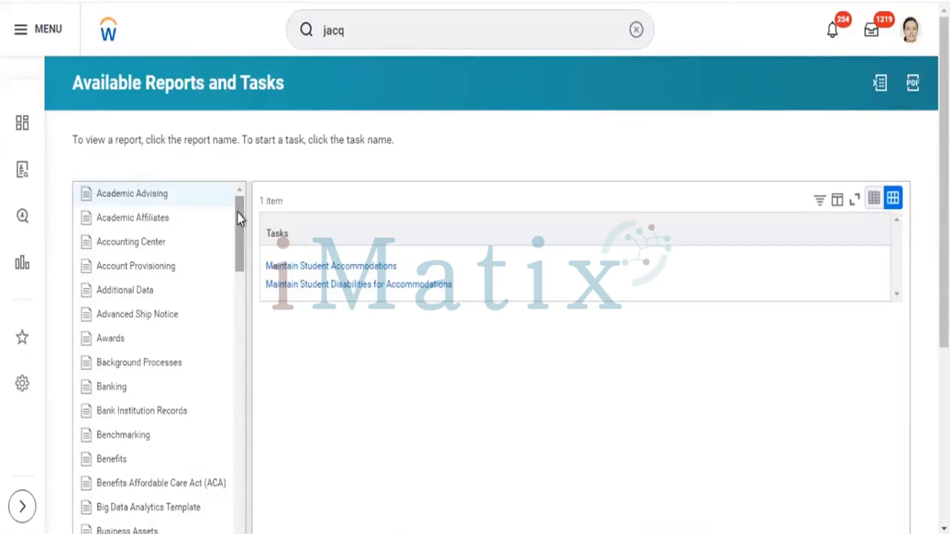
Show the Benefits category in the sitemap and expand its full lists of tasks and reports
click(910, 33)
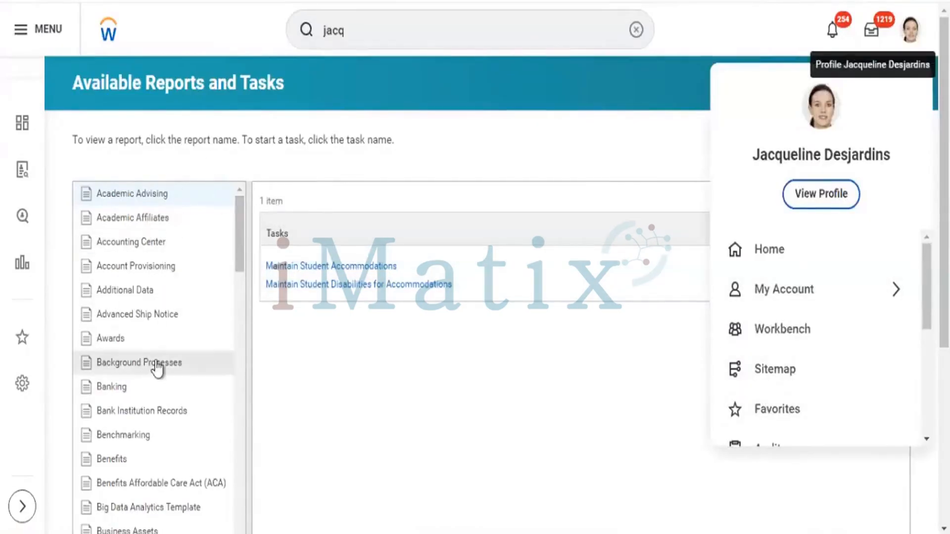
click(354, 310)
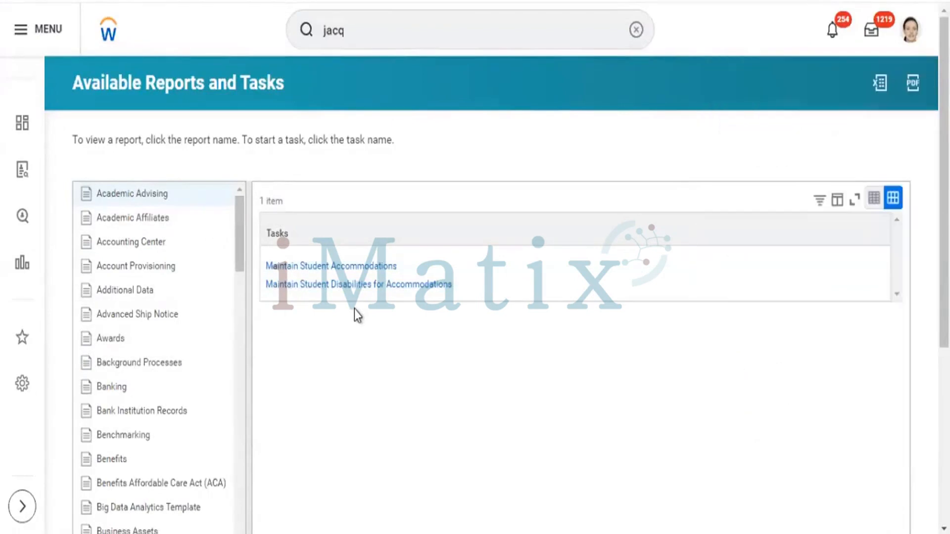
click(114, 460)
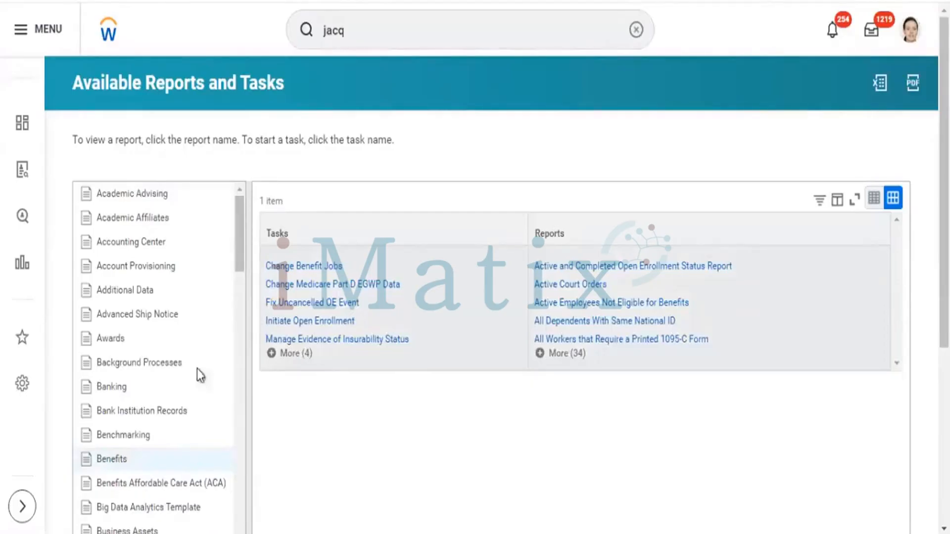
click(298, 361)
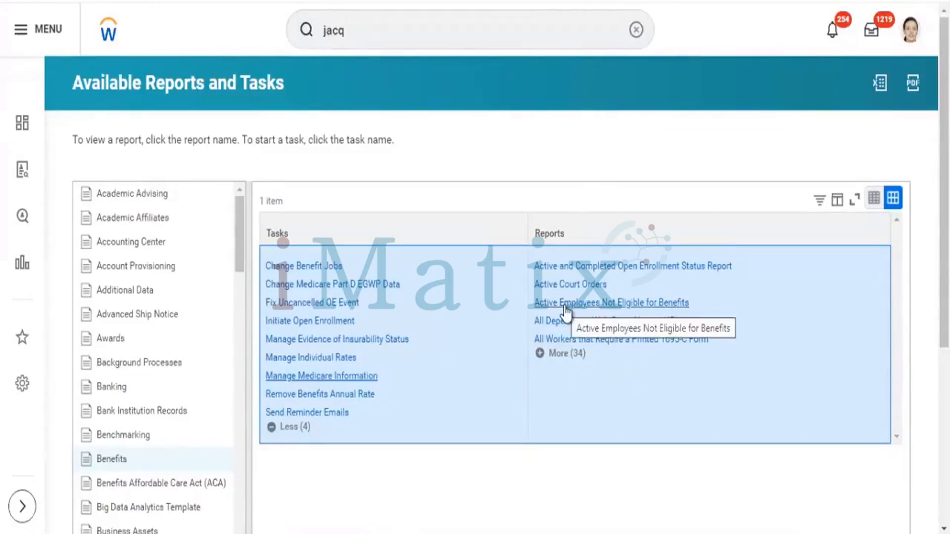
click(574, 355)
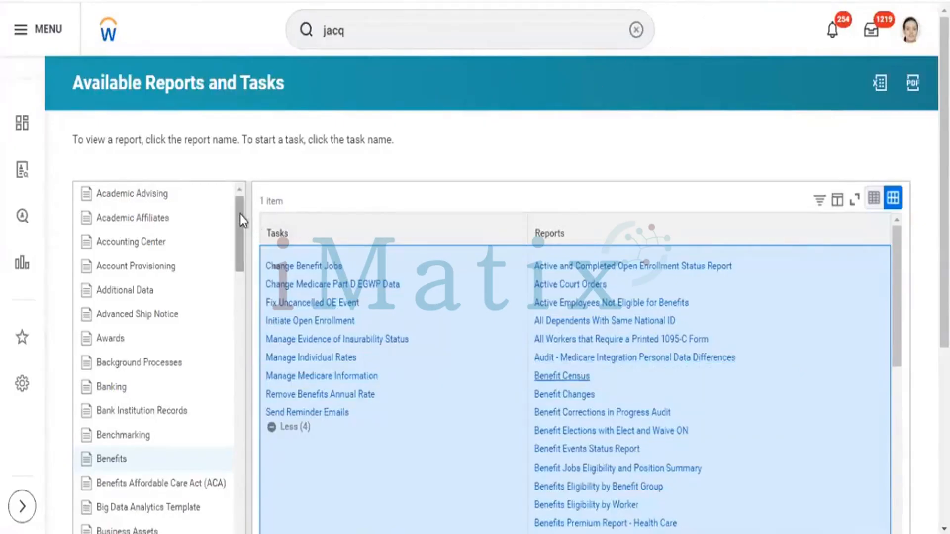
Show the Learning category in the sitemap and look through its tasks and reports
drag(239, 215, 237, 359)
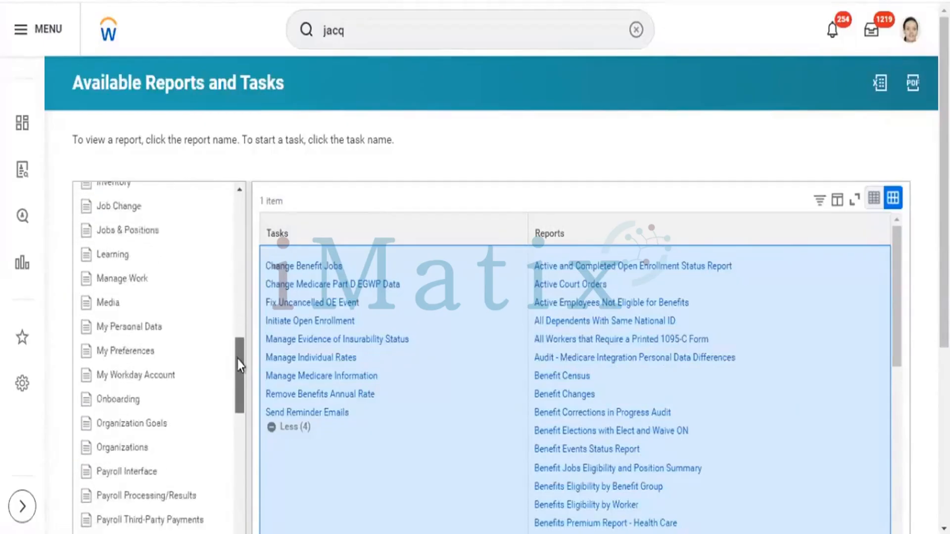
click(123, 258)
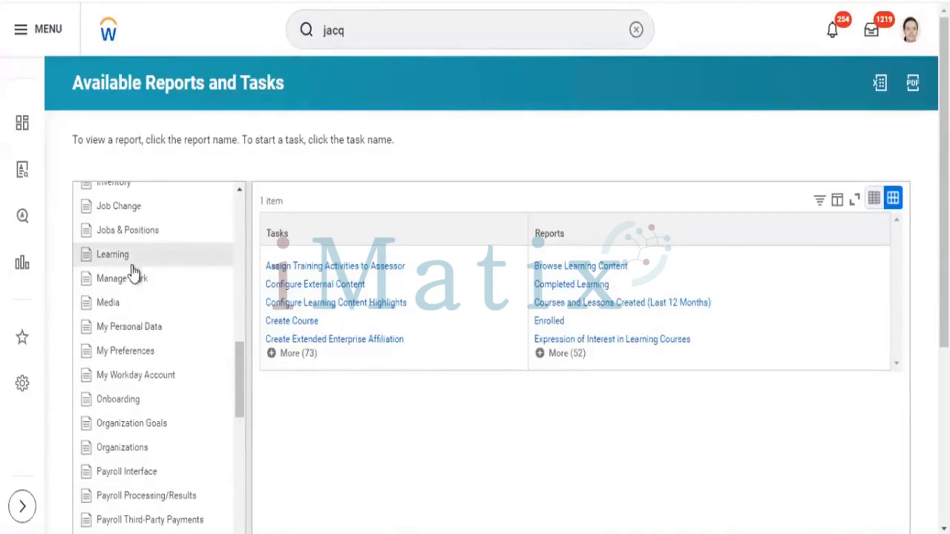
click(271, 354)
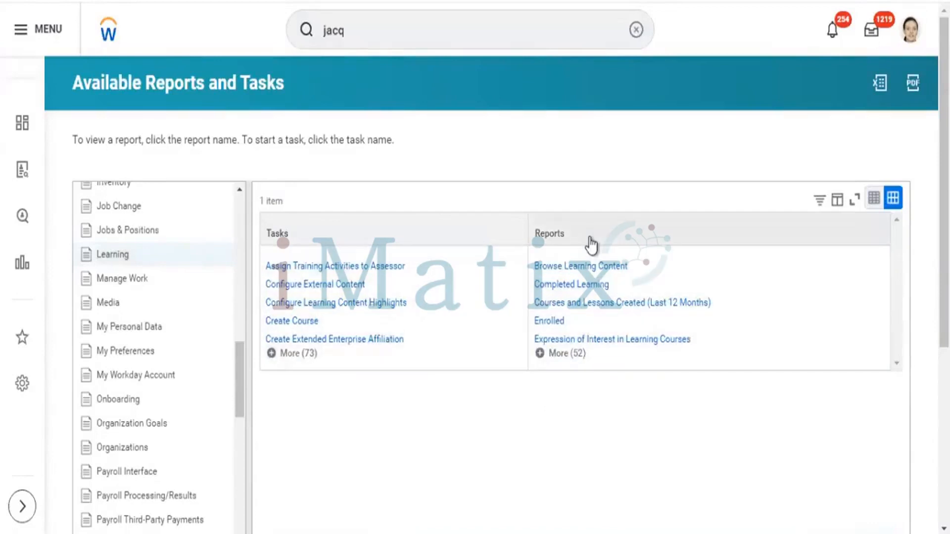
click(578, 355)
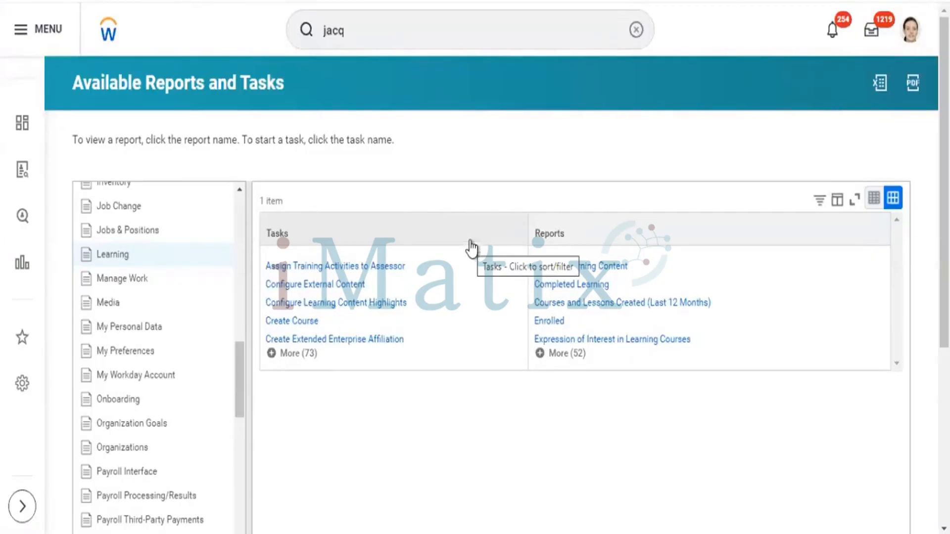
View the signed-in account's own profile and open the Favorites page of reports and tasks
click(912, 44)
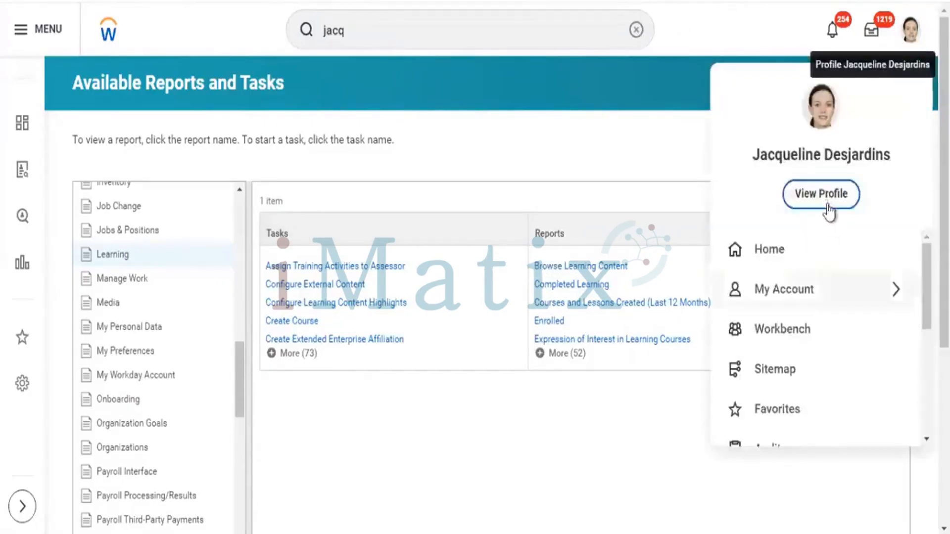
key(Escape)
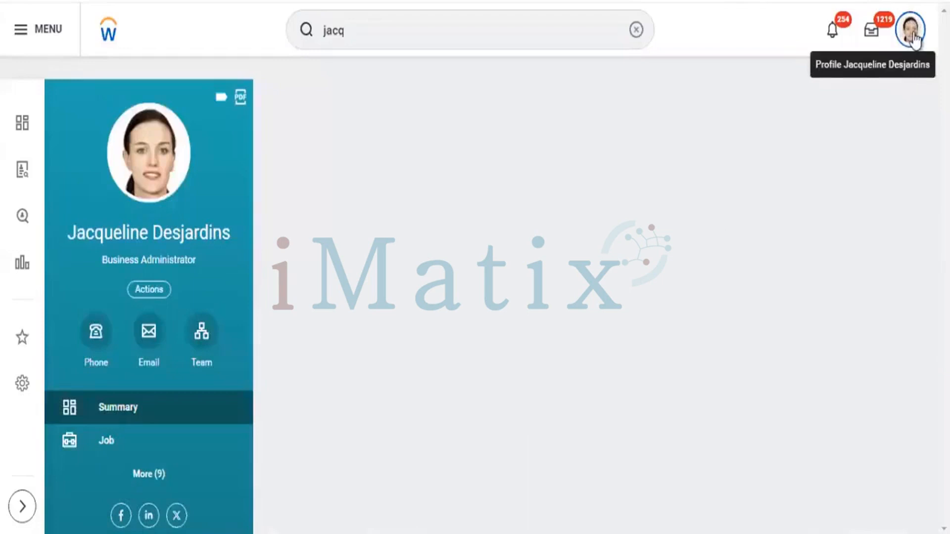
click(914, 38)
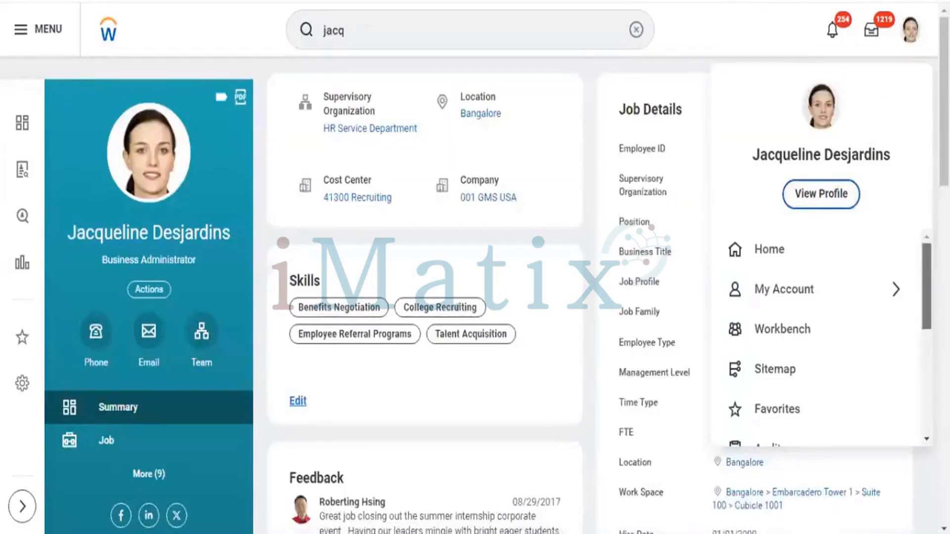
scroll(828, 287, down, 3)
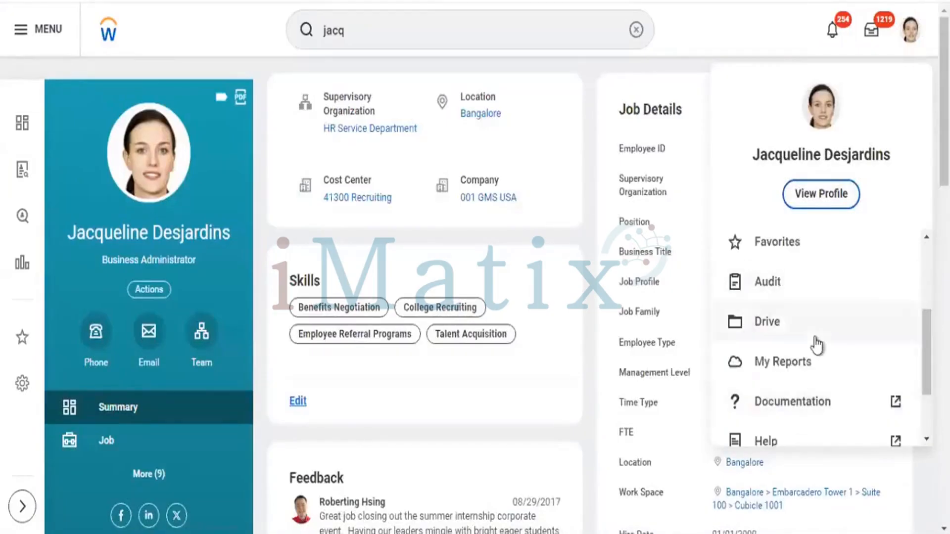
click(786, 257)
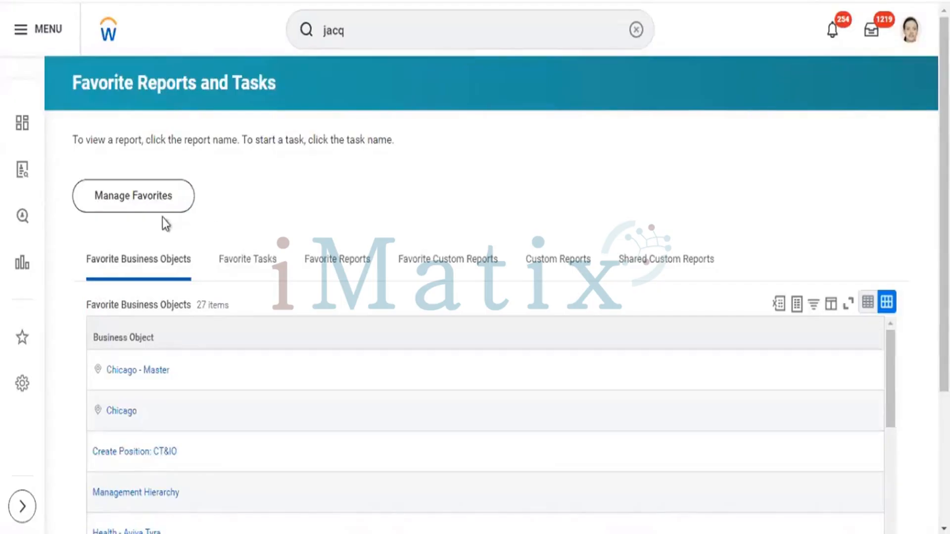
Review the favorite tasks, custom reports and business objects in Manage Favorites and confirm the list unchanged
click(158, 202)
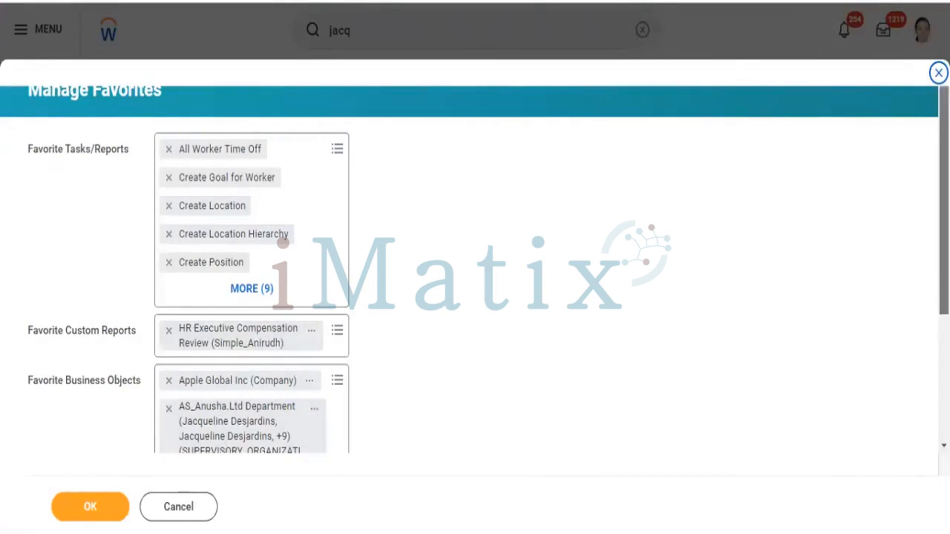
mouse_move(944, 200)
mouse_down()
mouse_move(944, 306)
mouse_move(944, 200)
mouse_up()
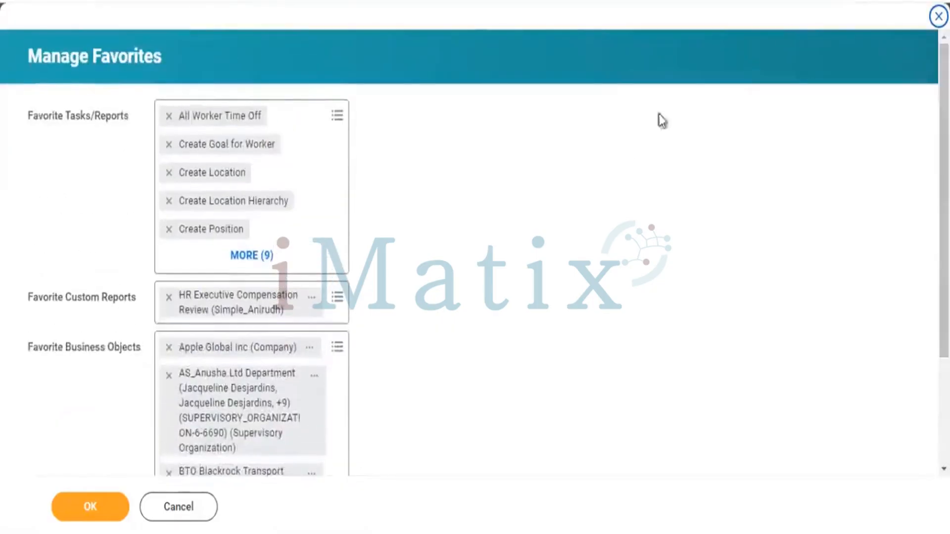
click(85, 514)
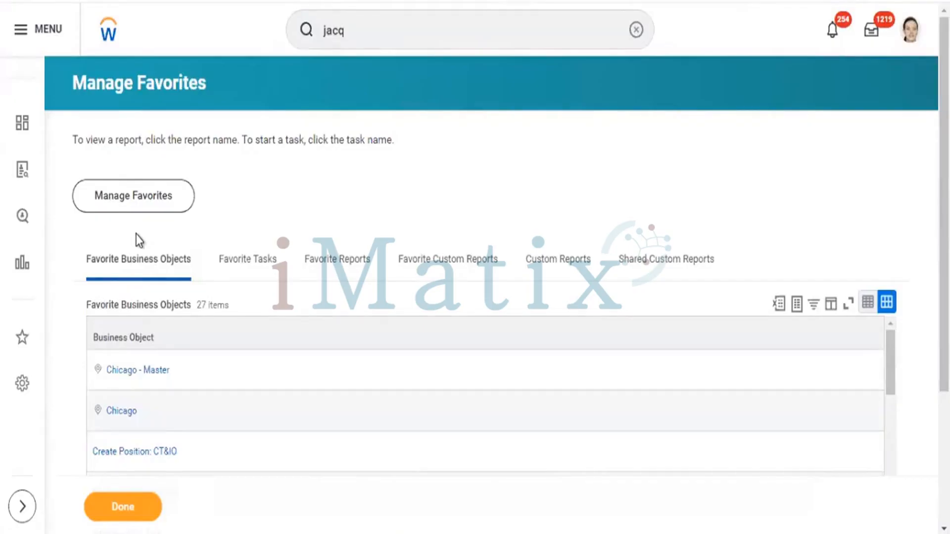
Open the Workday Documentation site and its Workday Community link, and return to the account options in Workday
click(911, 34)
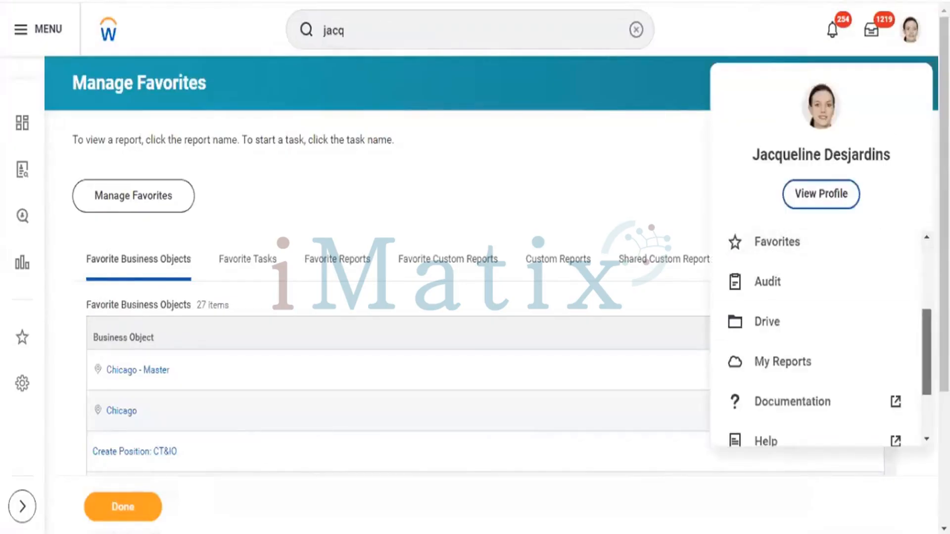
scroll(821, 367, down, 3)
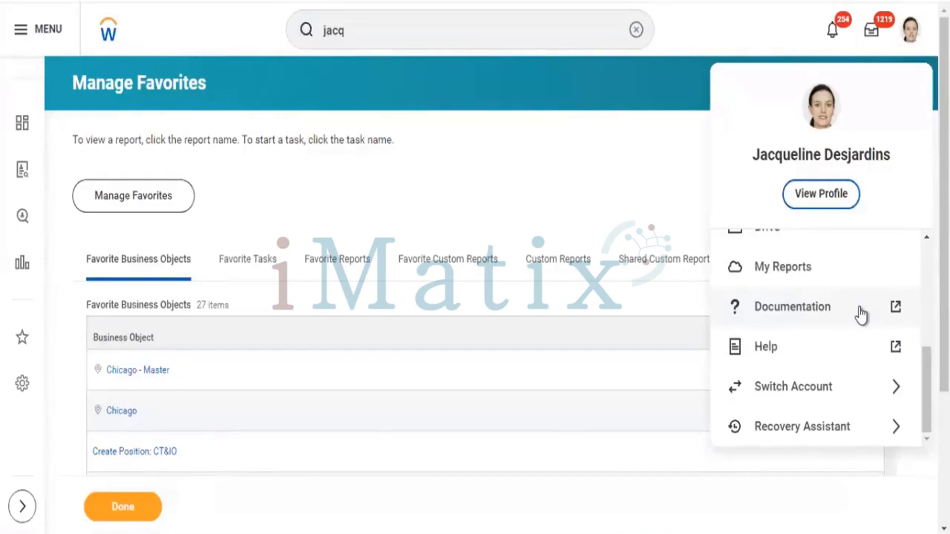
click(837, 313)
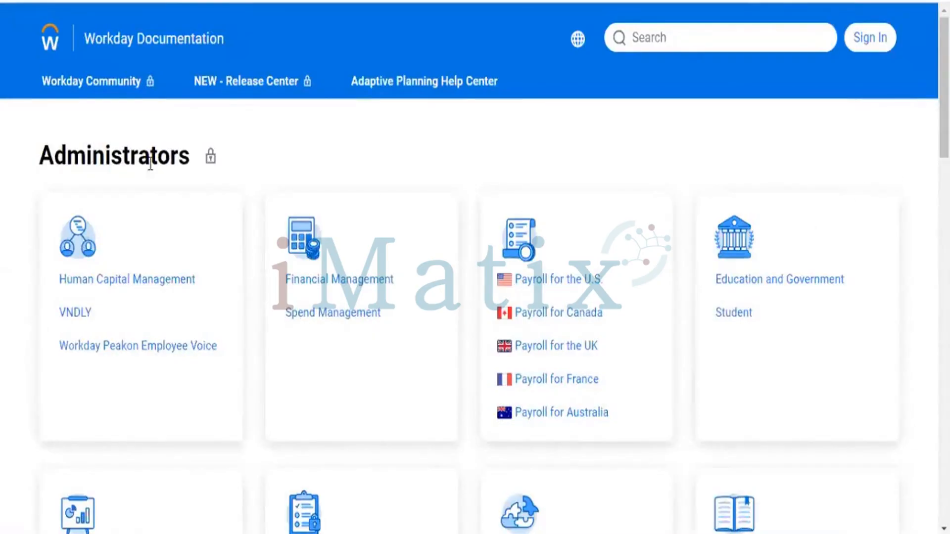
click(109, 82)
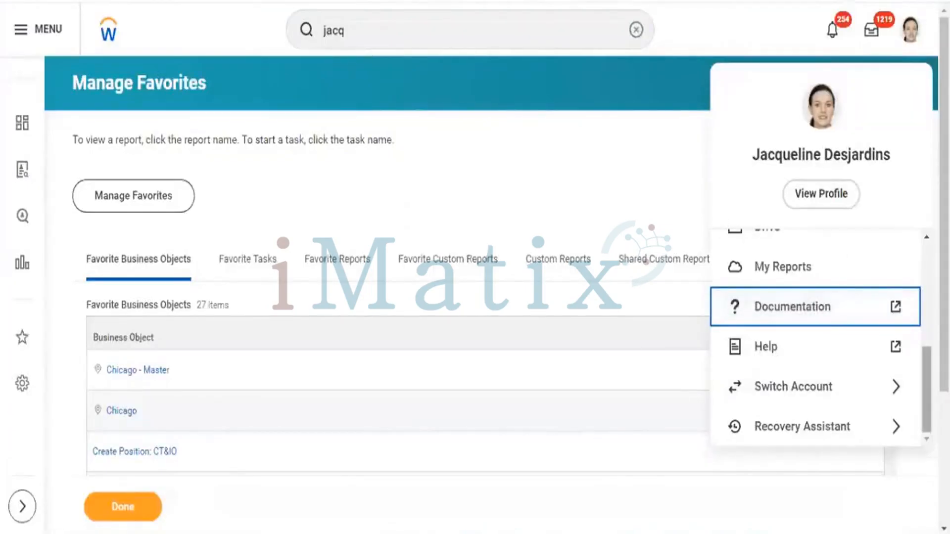
scroll(919, 269, up, 5)
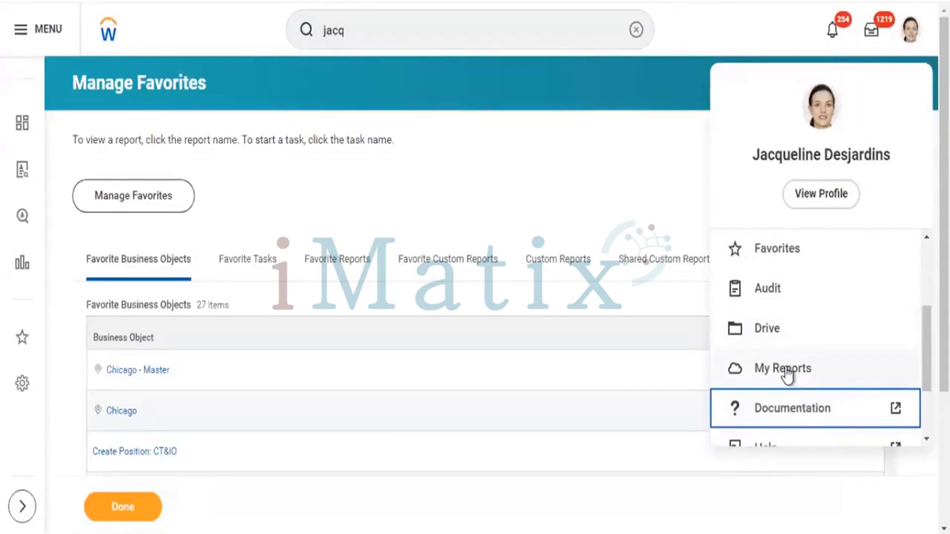
Open the My Reports list of generated files and start the Process Monitor from it
click(787, 371)
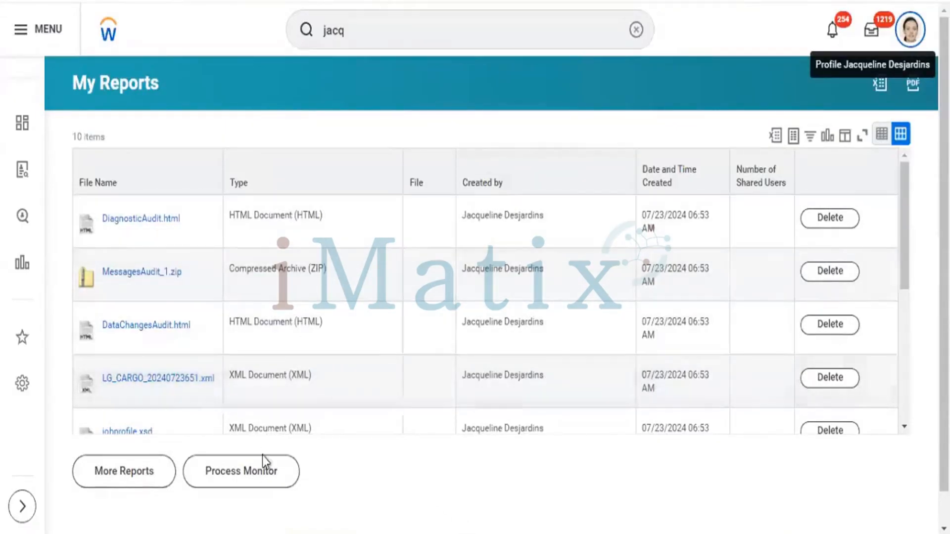
click(248, 478)
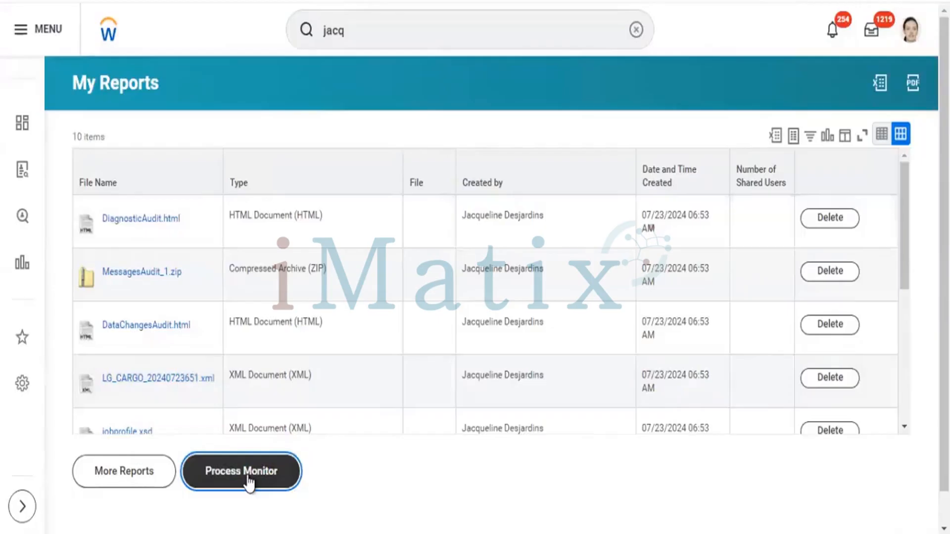
click(247, 477)
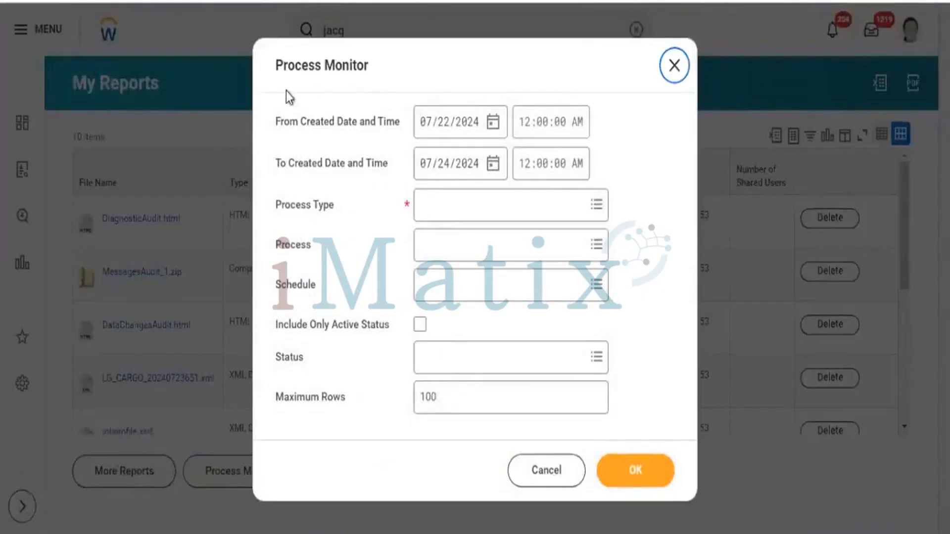
Run the Process Monitor for the Integration process type and look through the background processes
click(456, 205)
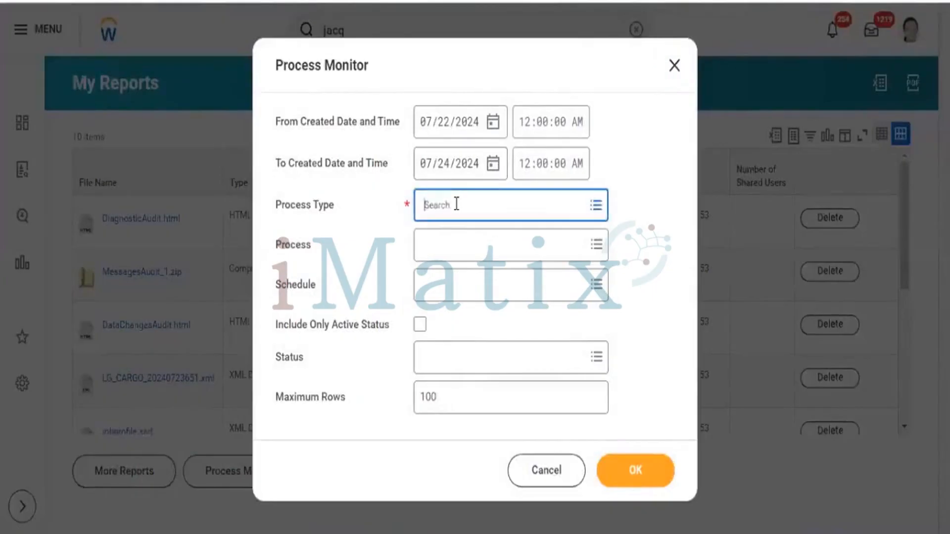
text(inte)
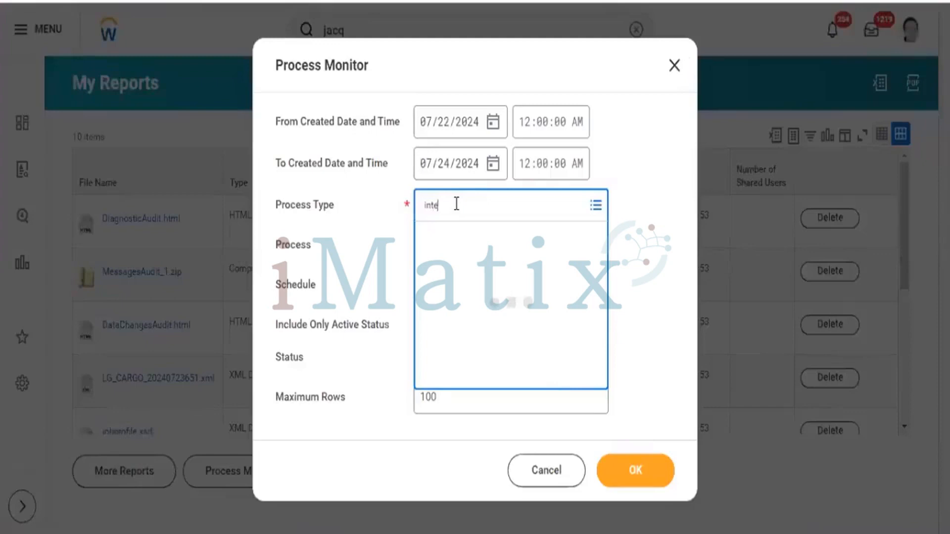
text(gration)
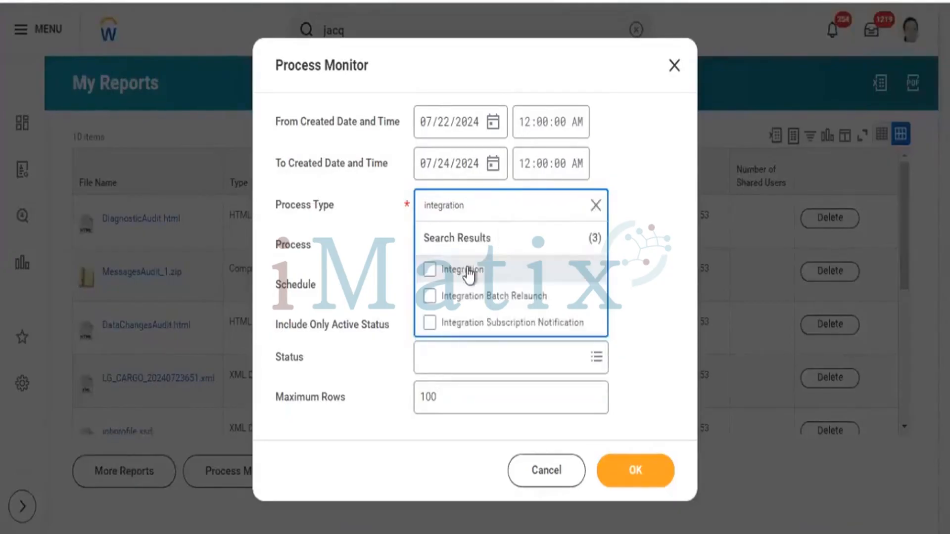
click(469, 275)
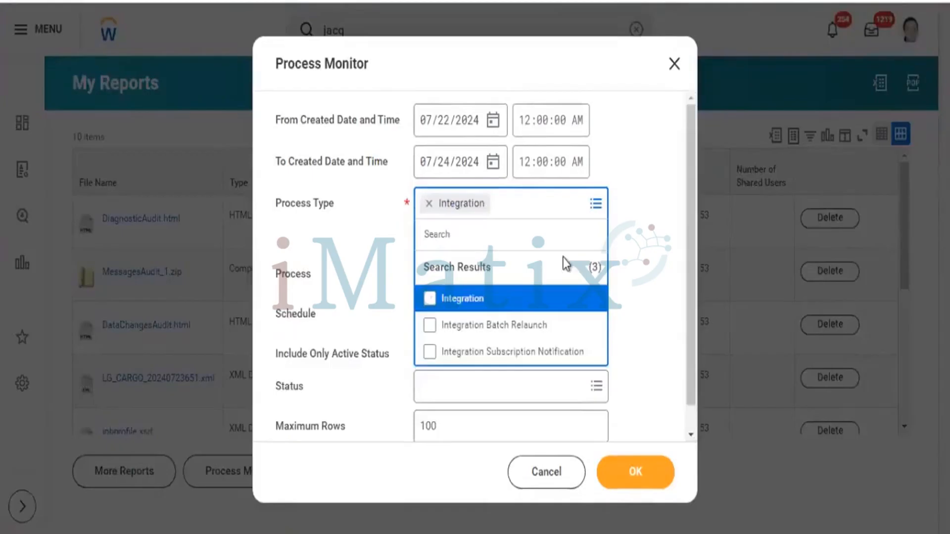
click(629, 480)
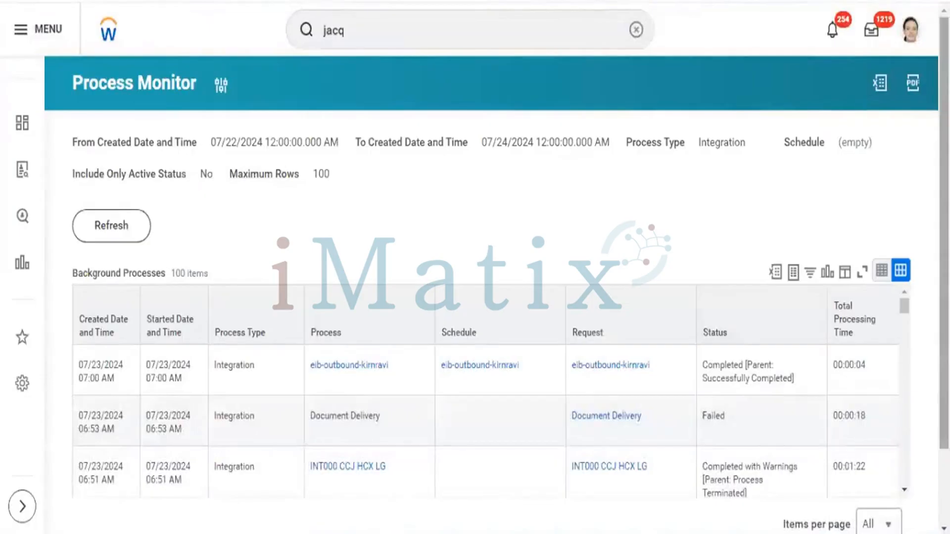
scroll(475, 268, down, 1)
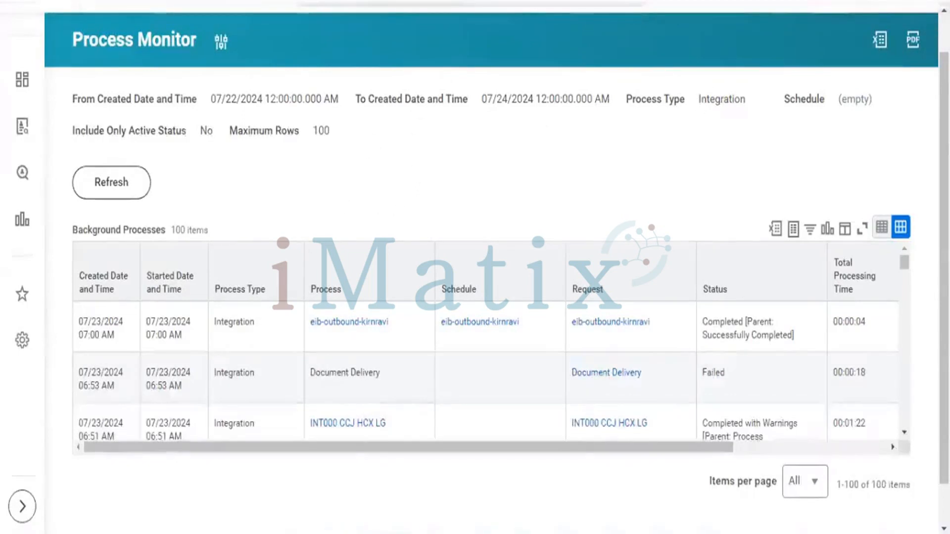
View the tasks saved in the Recovery Assistant and return to the account options
drag(944, 75, 944, 39)
click(900, 38)
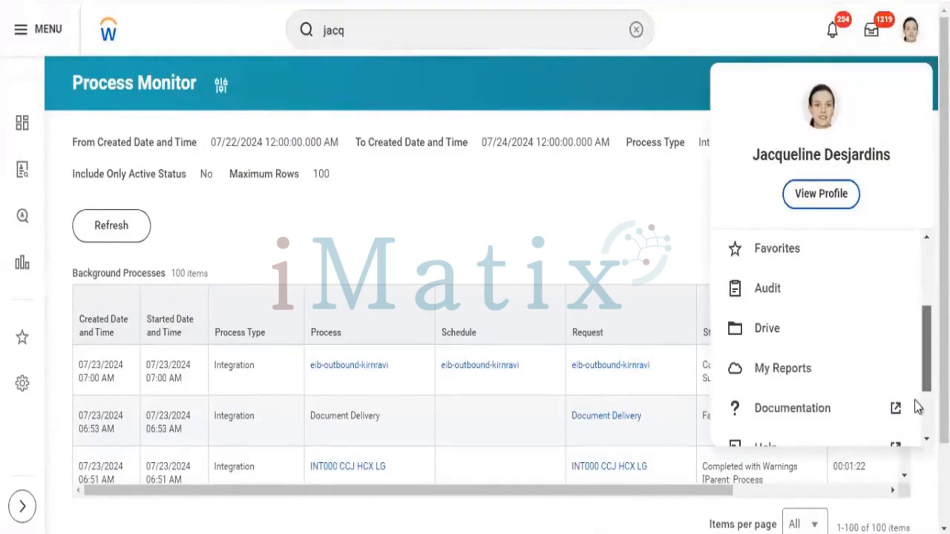
scroll(918, 420, down, 1)
scroll(913, 376, down, 3)
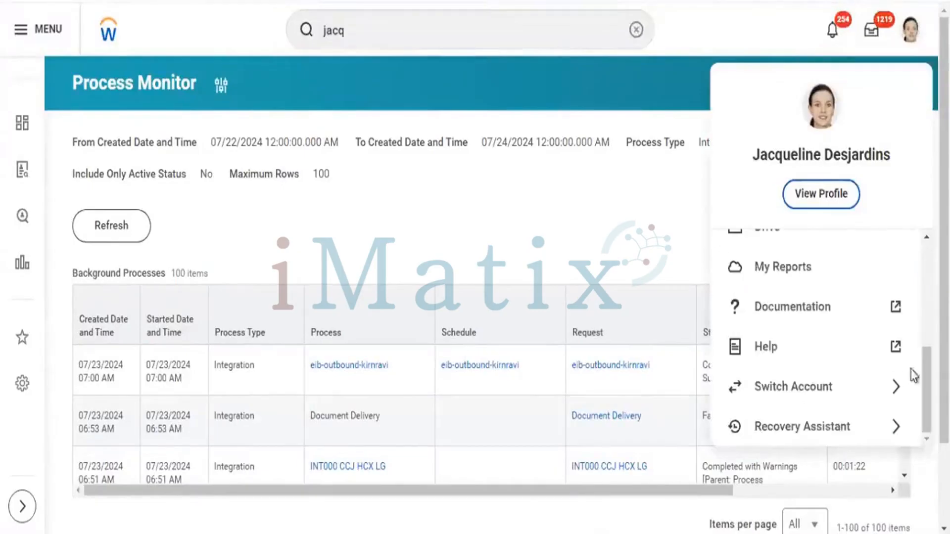
click(834, 437)
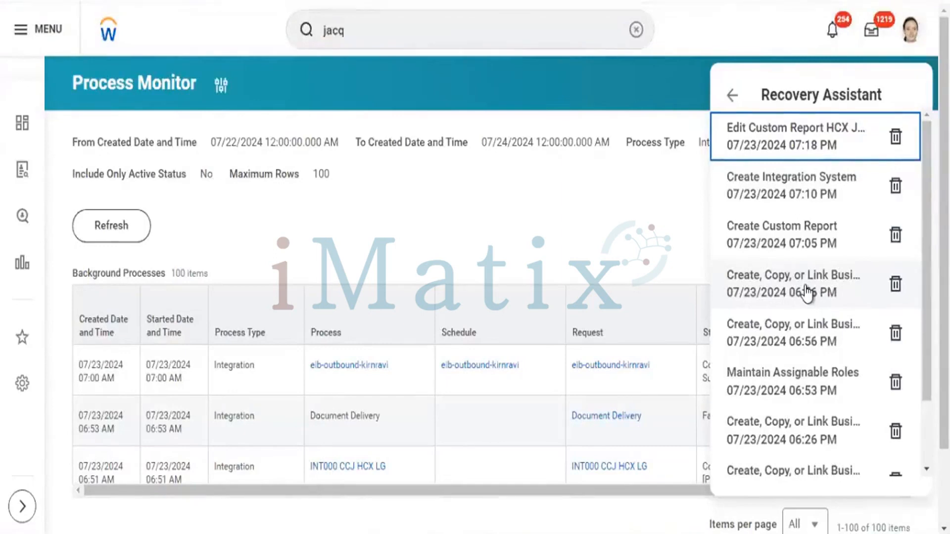
click(732, 97)
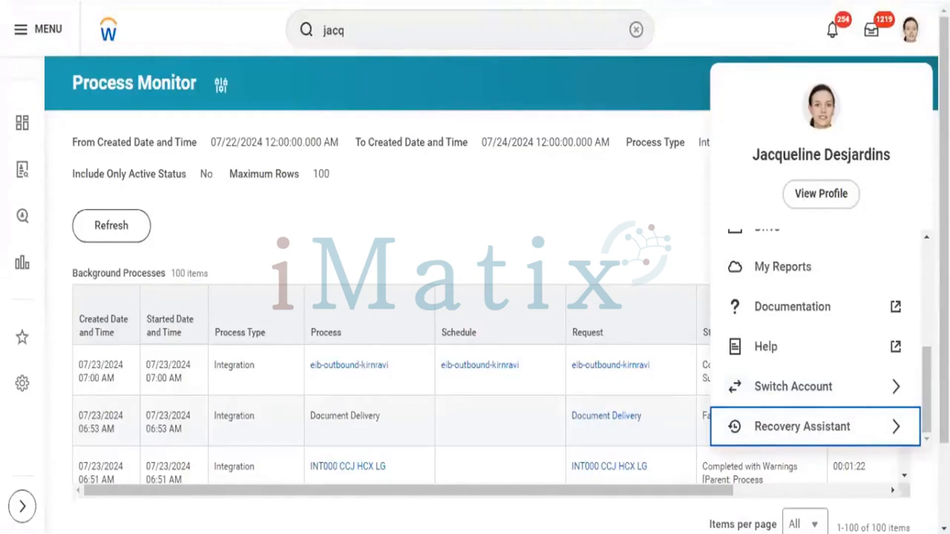
Look through the account options from Home to Documentation and try to open Workbench
scroll(817, 337, up, 5)
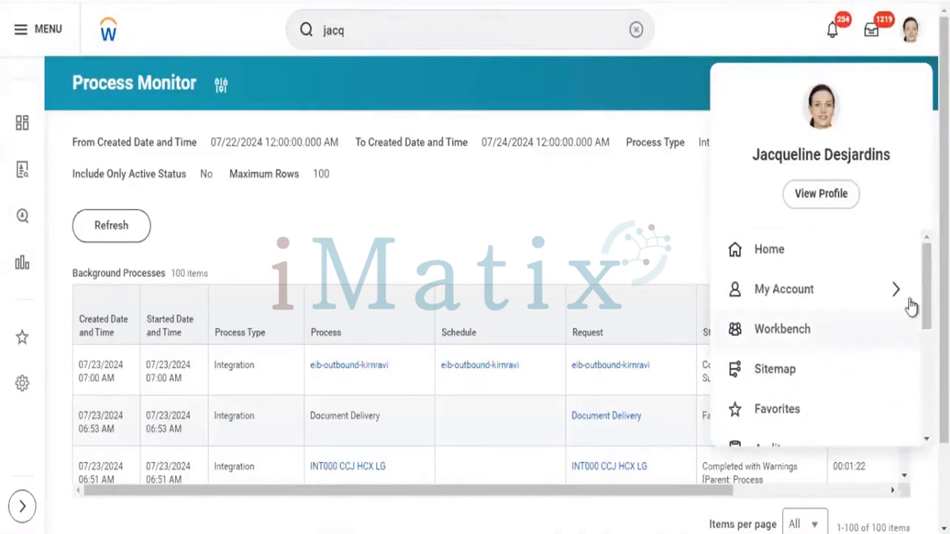
scroll(921, 281, down, 5)
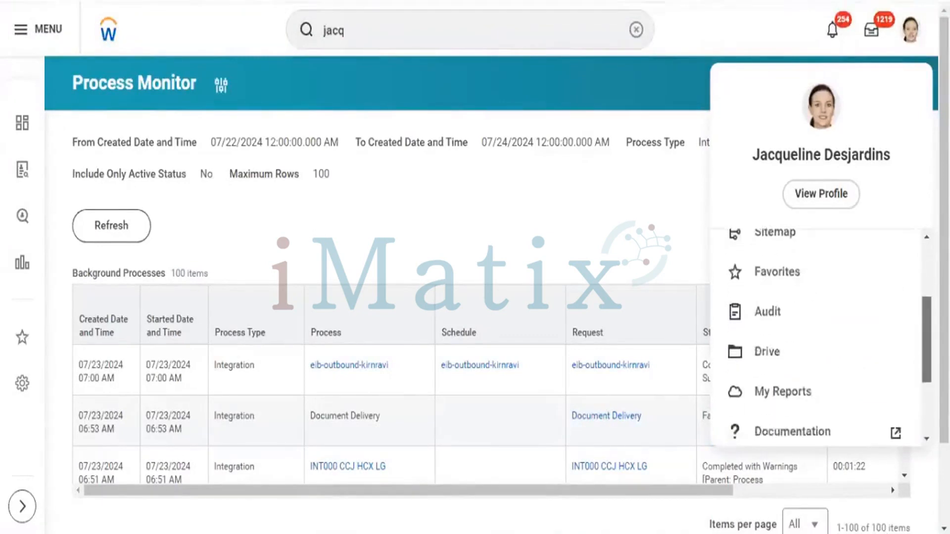
scroll(921, 281, up, 5)
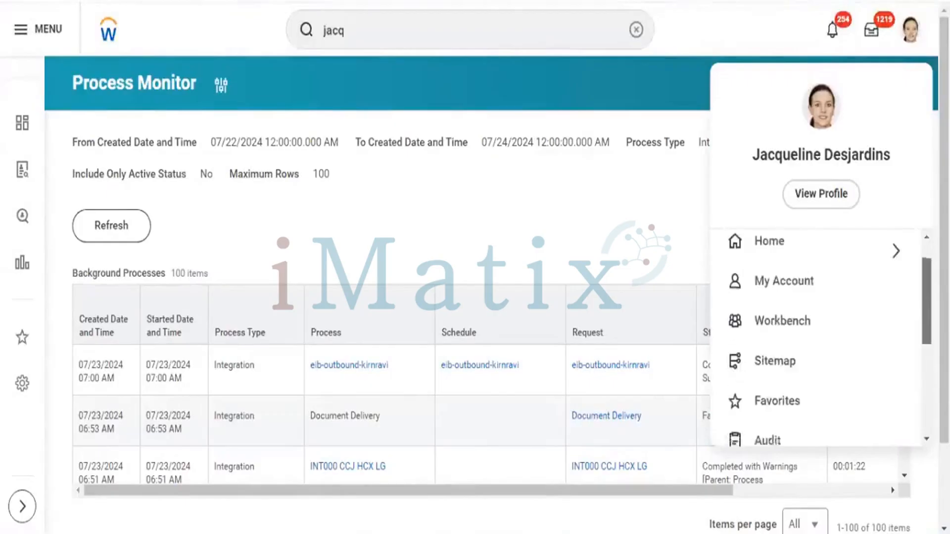
click(806, 350)
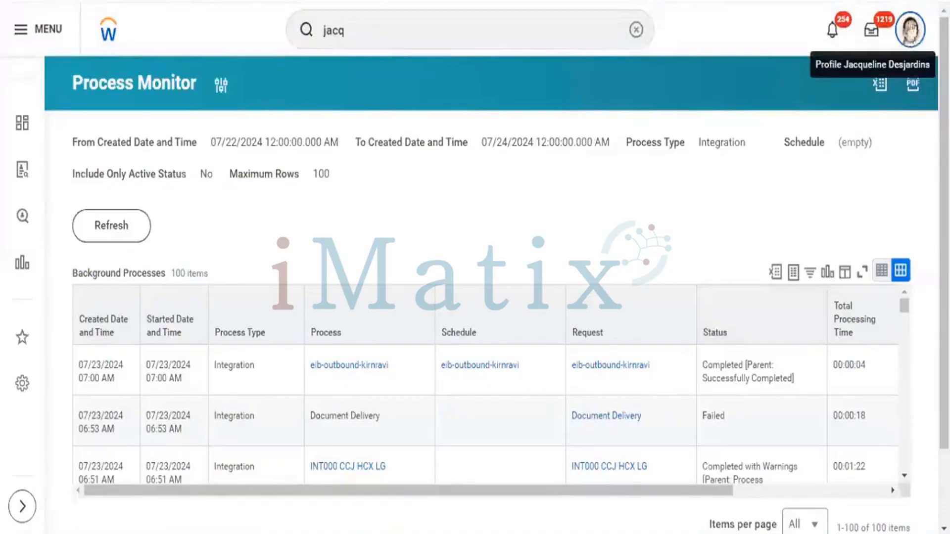
click(910, 30)
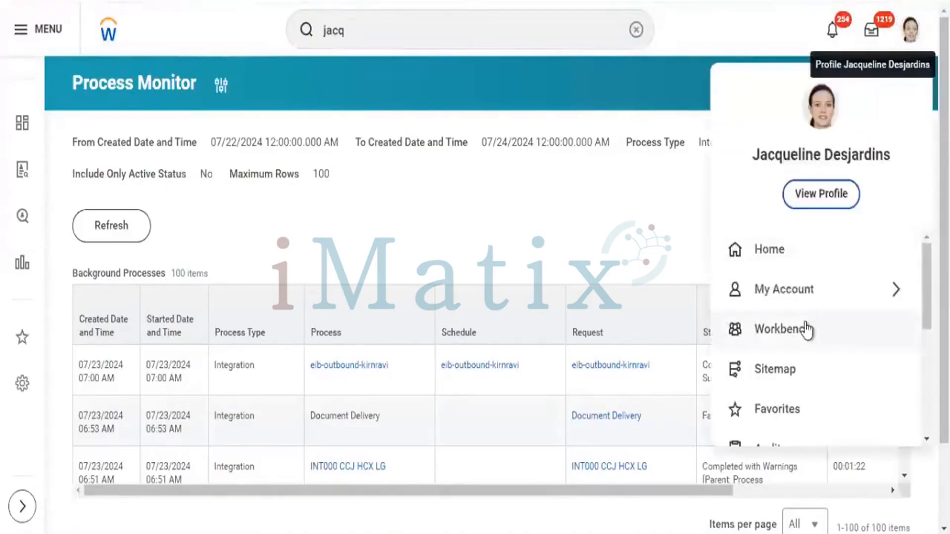
key(Escape)
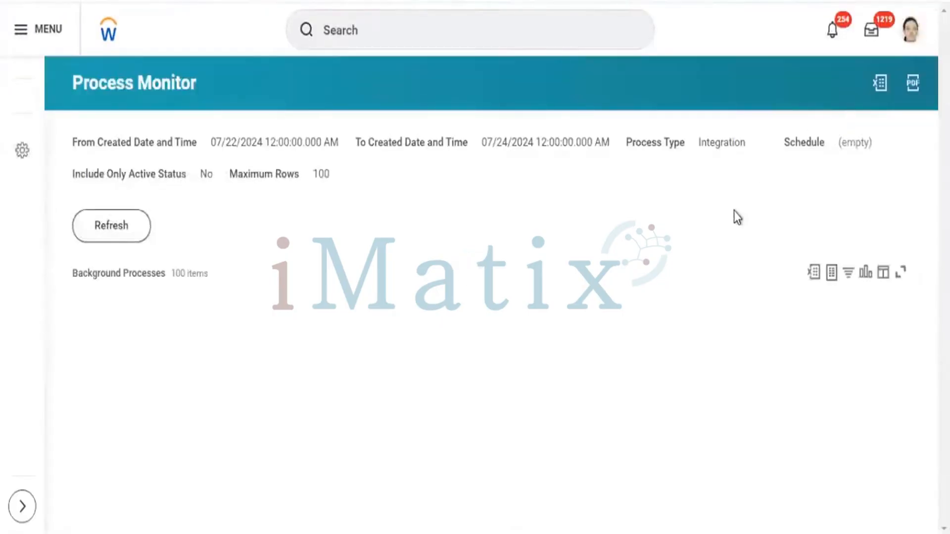
Open Workbench from the account options
click(916, 33)
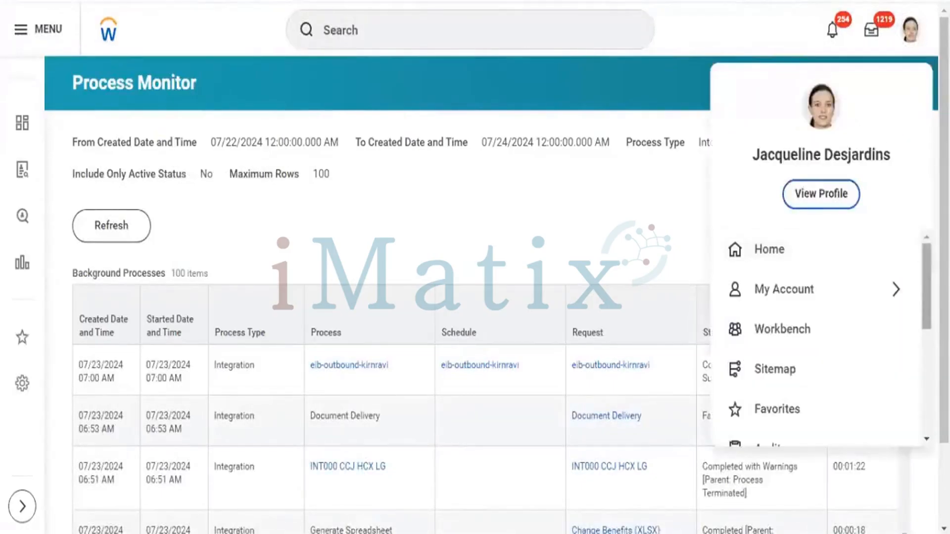
scroll(816, 346, down, 3)
scroll(817, 347, up, 2)
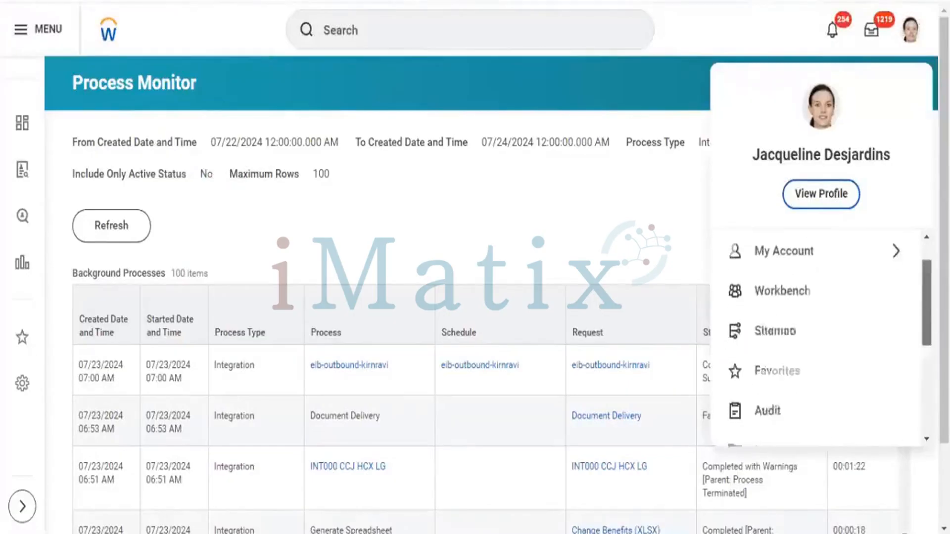
drag(927, 277, 925, 272)
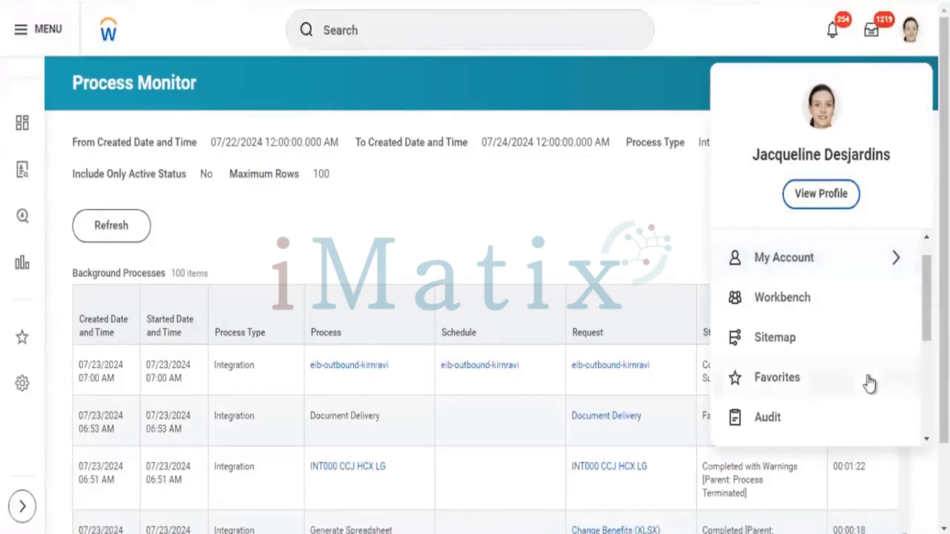
click(805, 309)
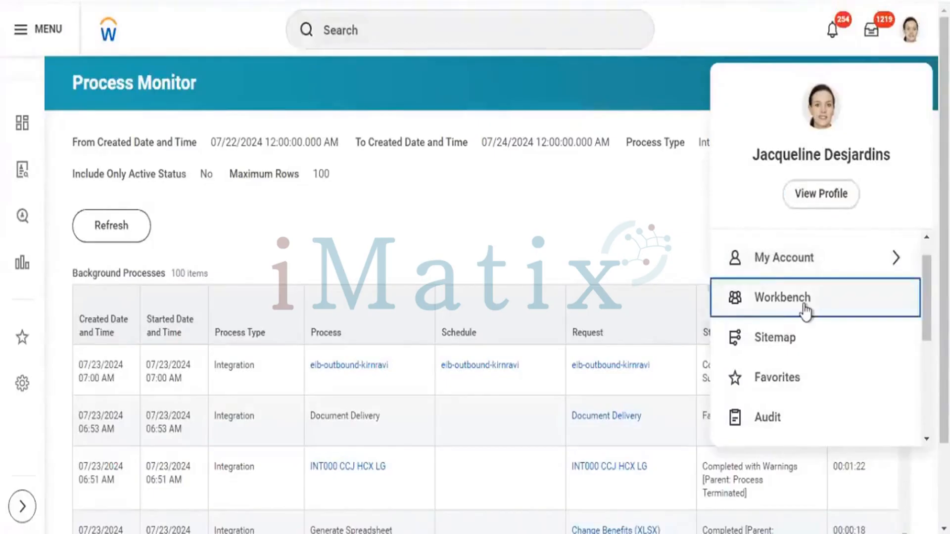
key(Escape)
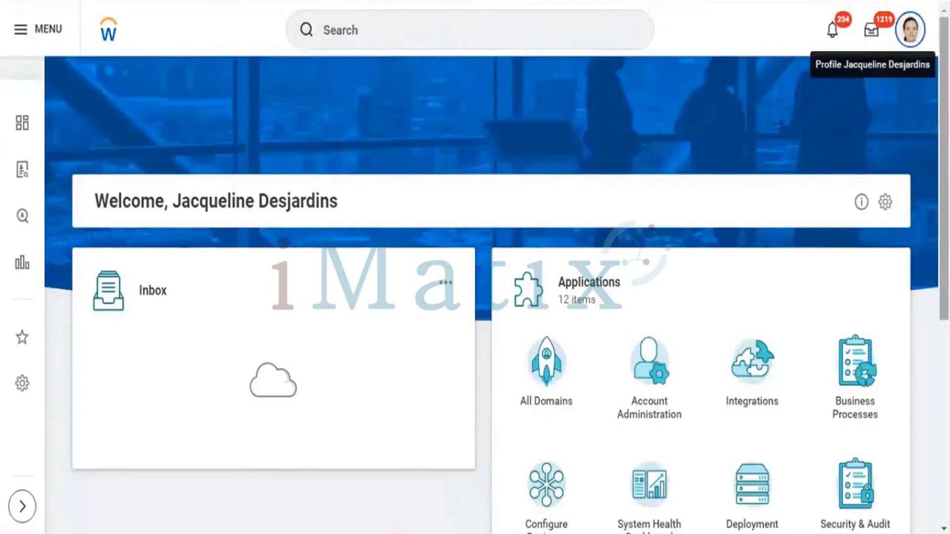
Look through the Inbox and Applications sections of the home page
scroll(475, 267, down, 3)
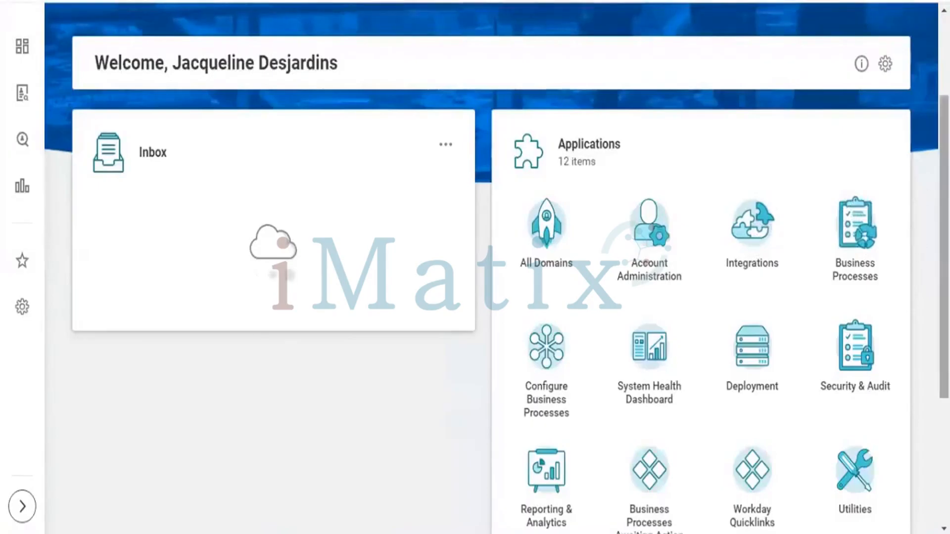
scroll(510, 268, down, 5)
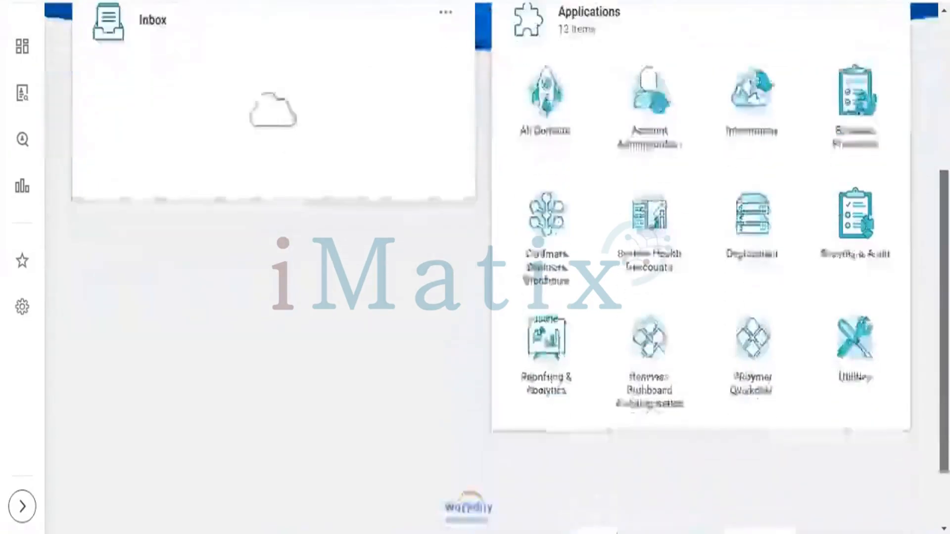
scroll(793, 71, up, 5)
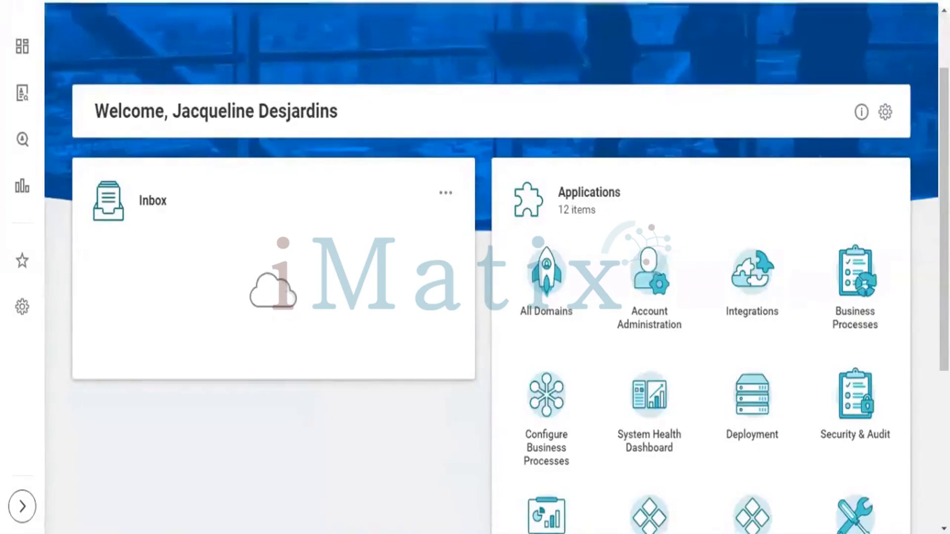
scroll(913, 37, up, 2)
Review the account options on the home page, from My Account to Recovery Assistant
click(913, 35)
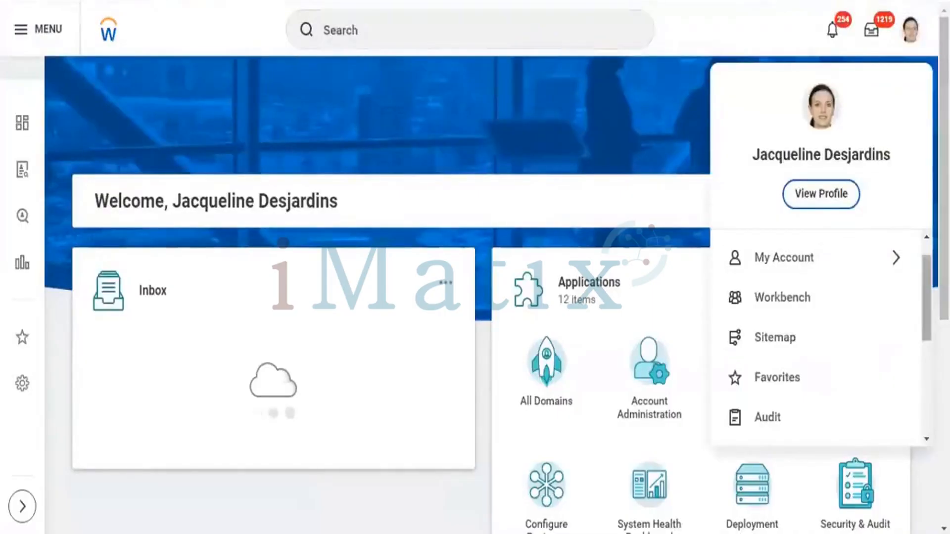
scroll(816, 341, down, 3)
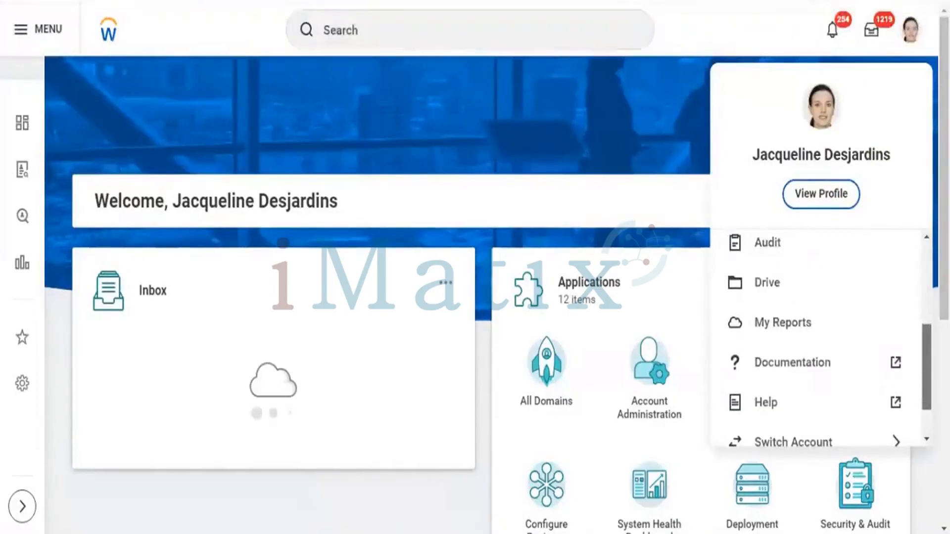
scroll(817, 342, down, 2)
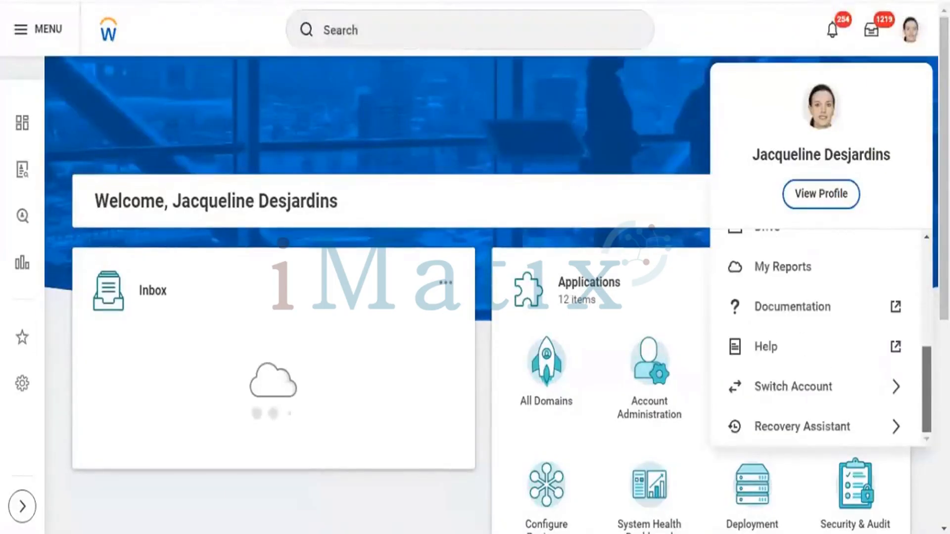
scroll(817, 342, up, 3)
scroll(817, 341, up, 2)
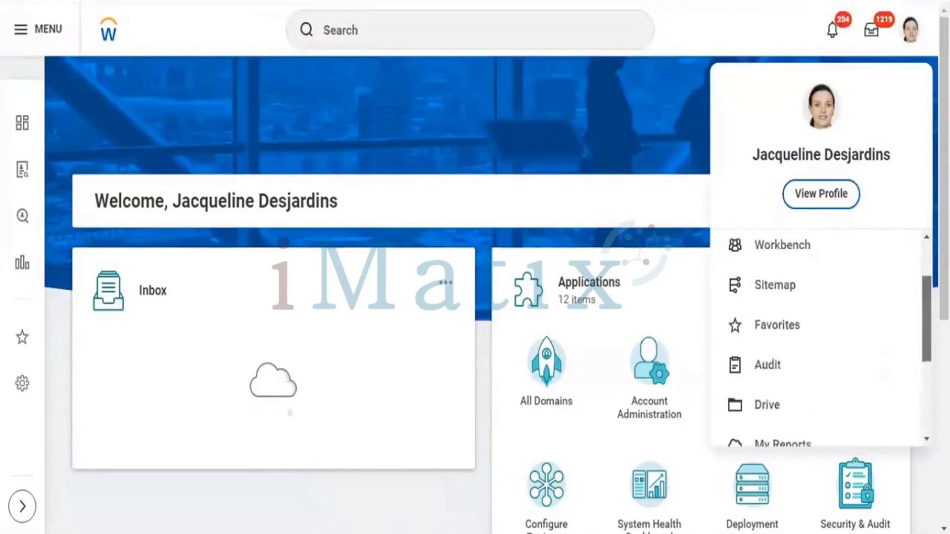
scroll(816, 342, up, 1)
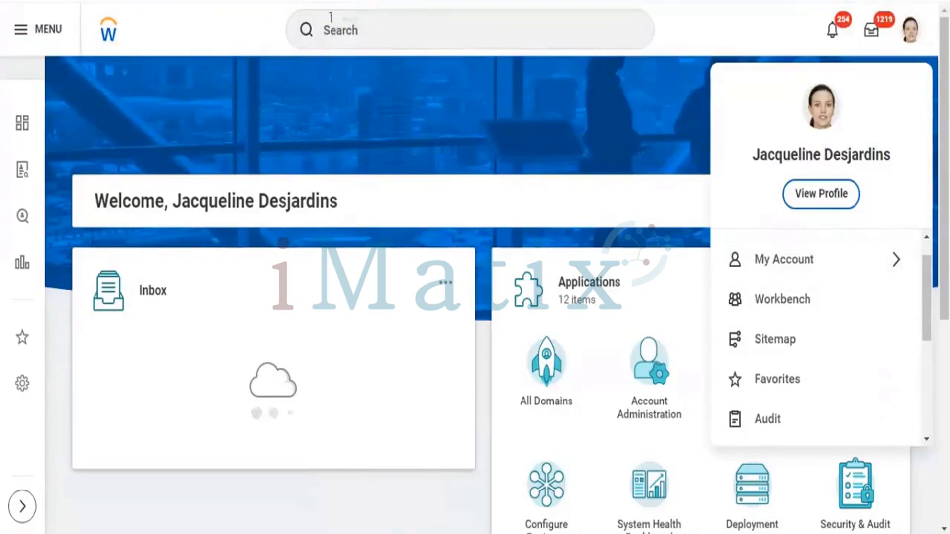
Show the recent searches and suggested search categories, and return to the account options around Audit and Drive
click(341, 32)
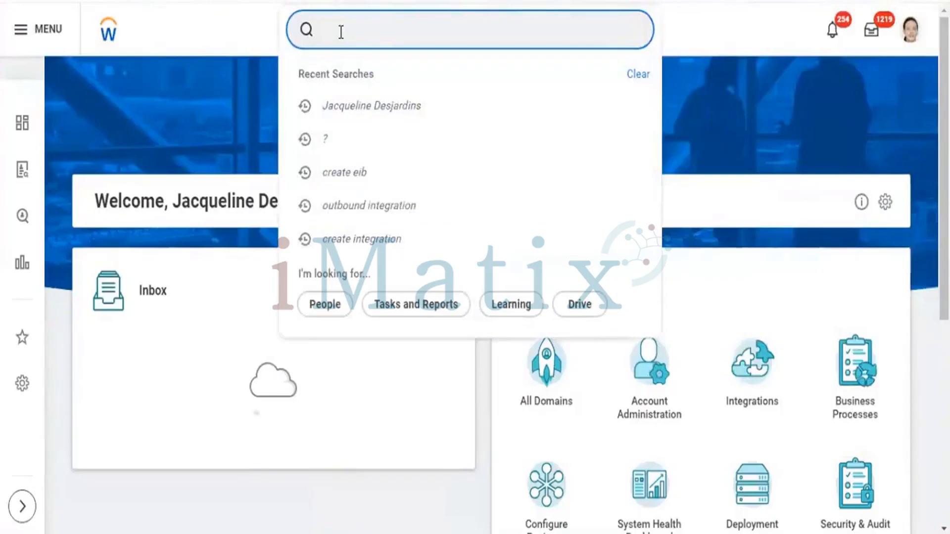
click(912, 30)
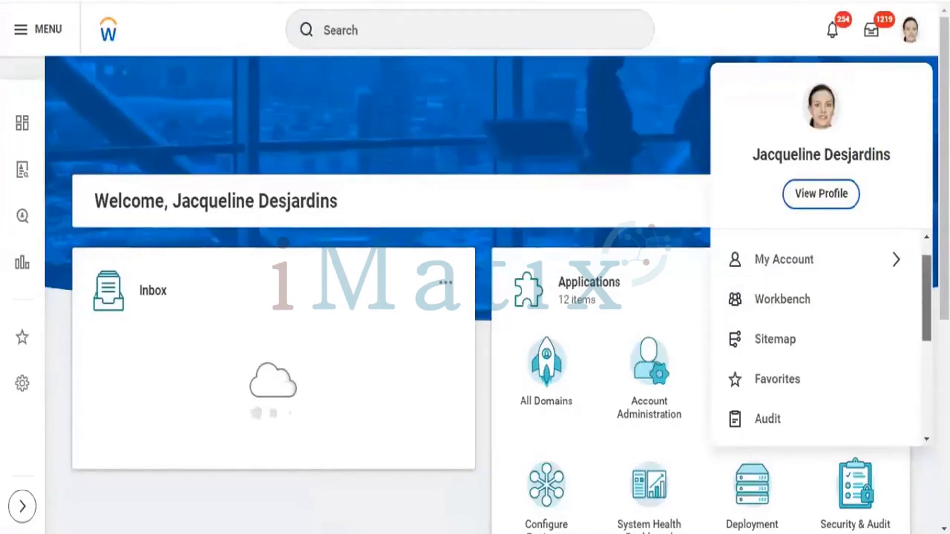
scroll(816, 339, down, 3)
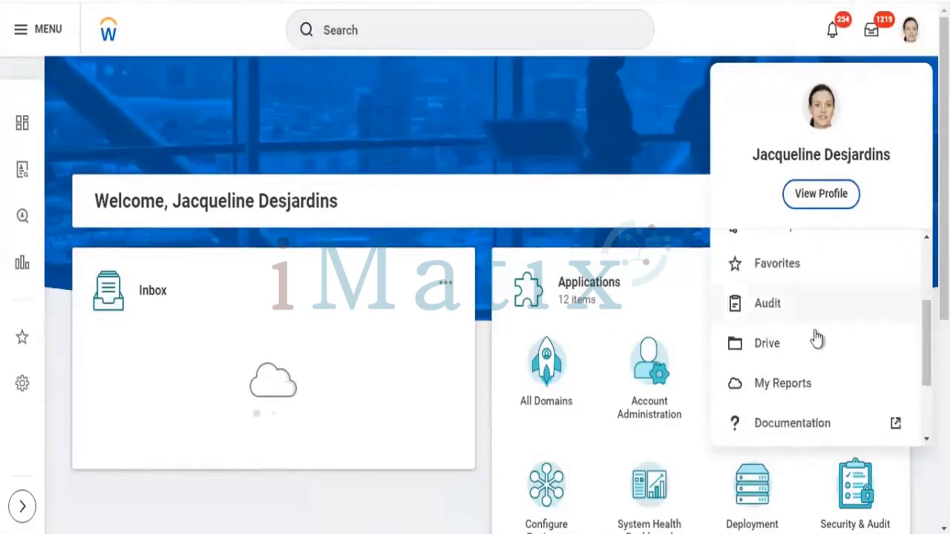
Open Drive and show the actions available for the file "BOA = Workers & depenents"
click(778, 363)
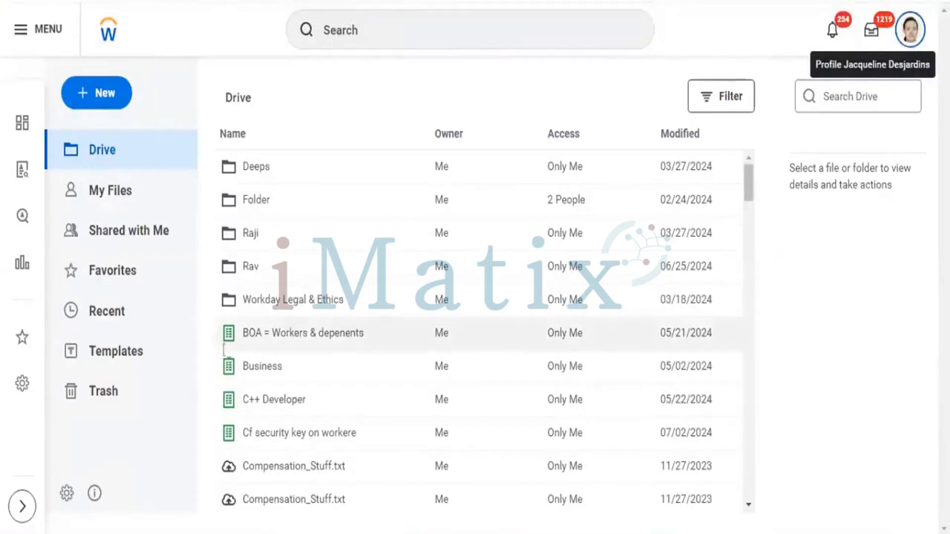
click(326, 342)
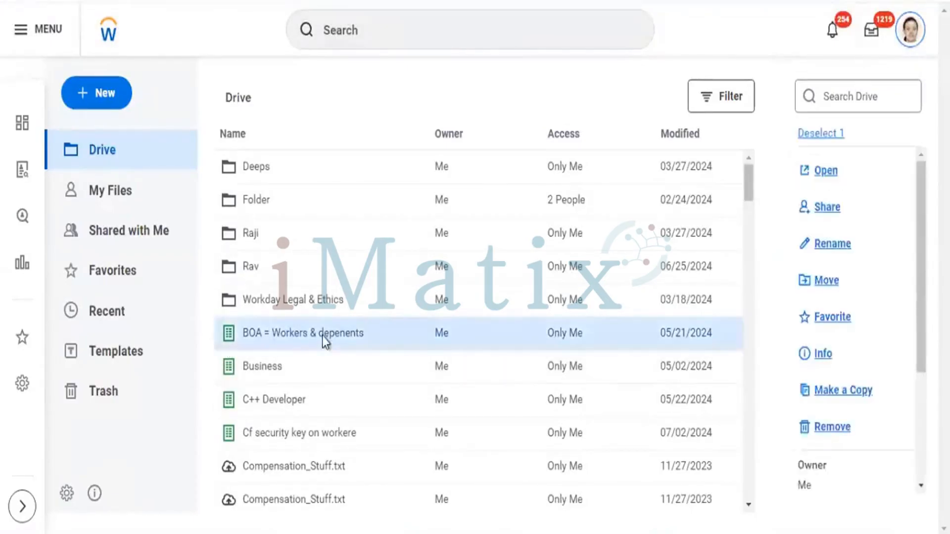
right_click(323, 336)
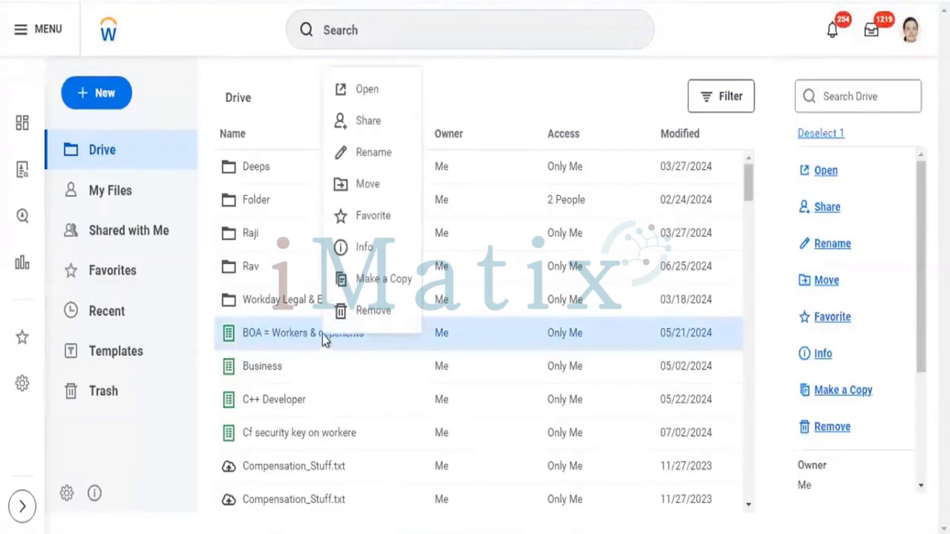
Start sharing the file and fill in a colleague's name as the individual to share it with
click(370, 123)
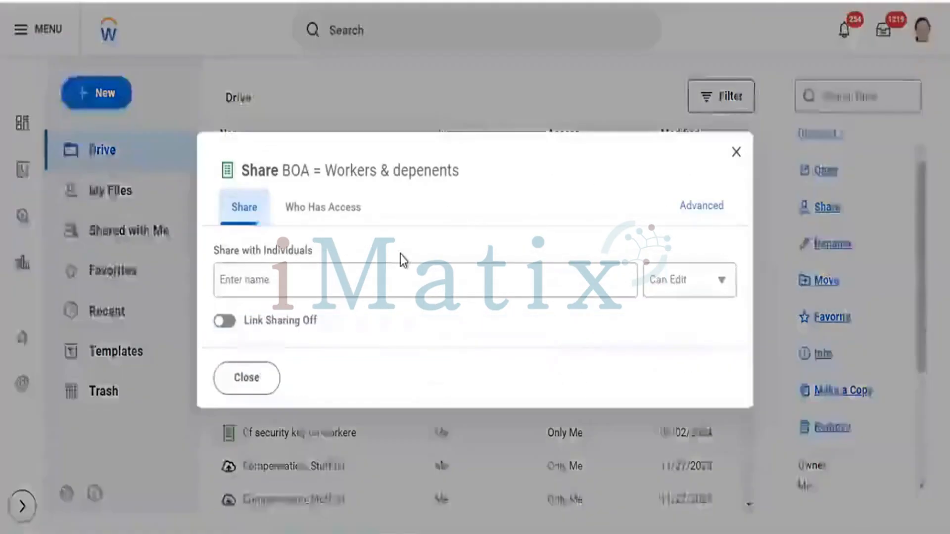
click(355, 269)
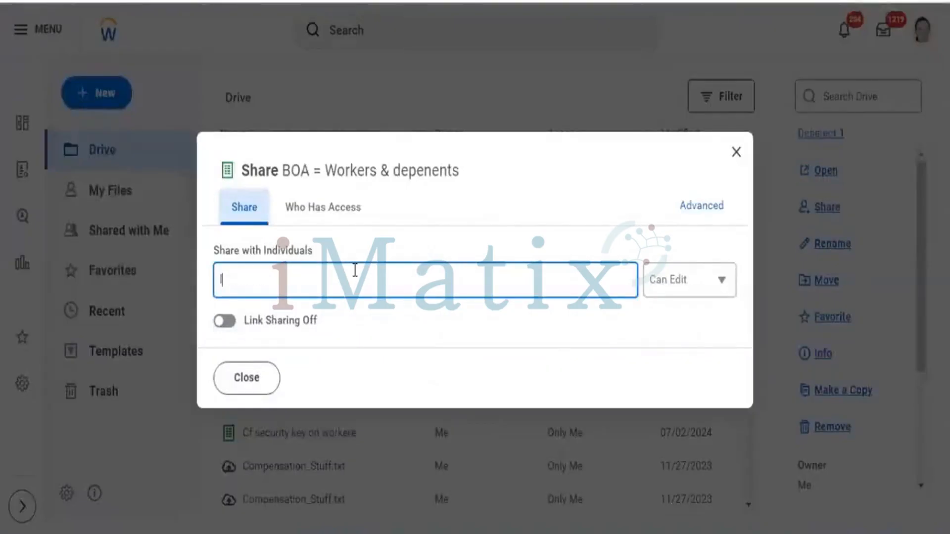
text(logan)
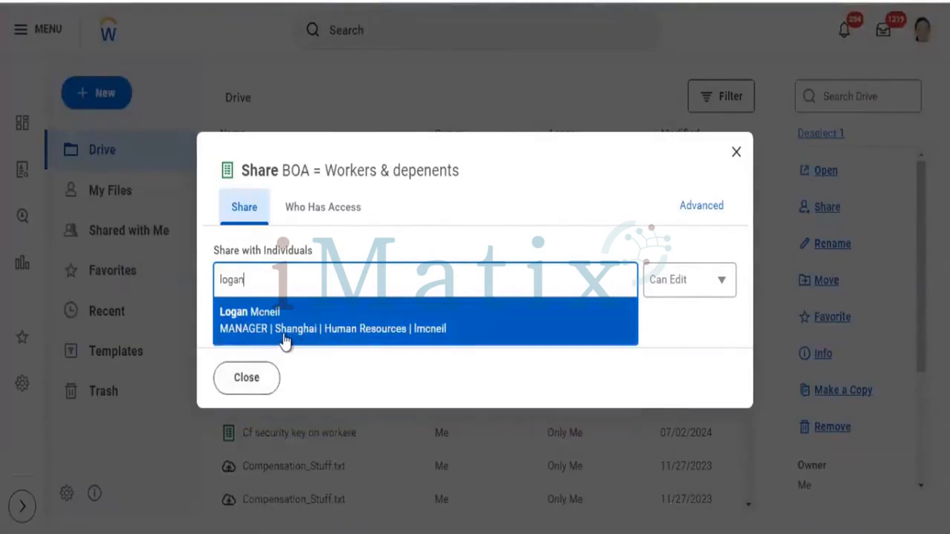
click(286, 334)
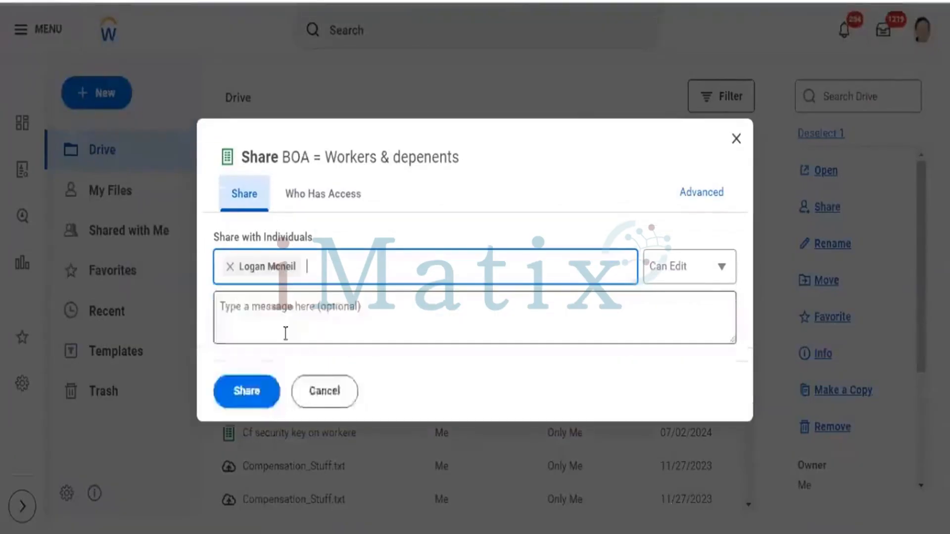
Show the access levels available for the share recipient and close the dialog without sharing
click(673, 264)
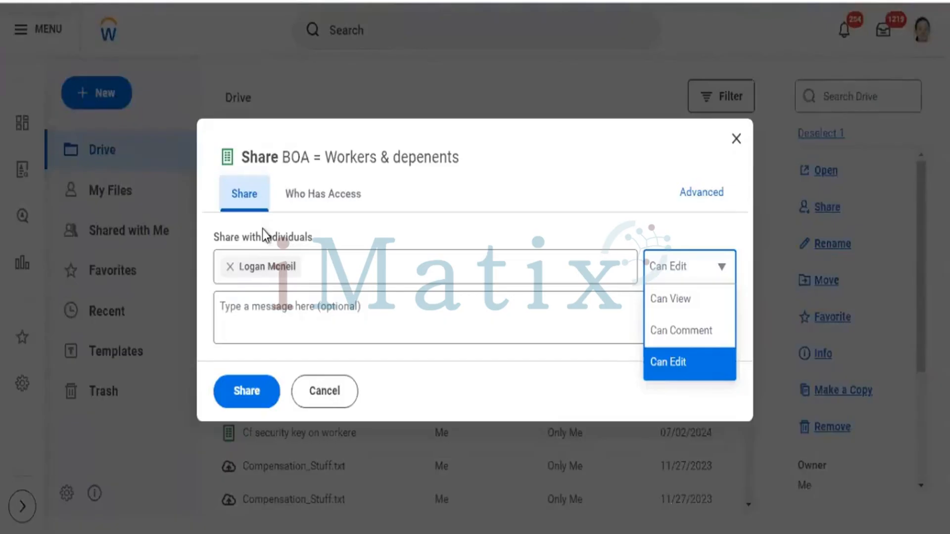
click(735, 140)
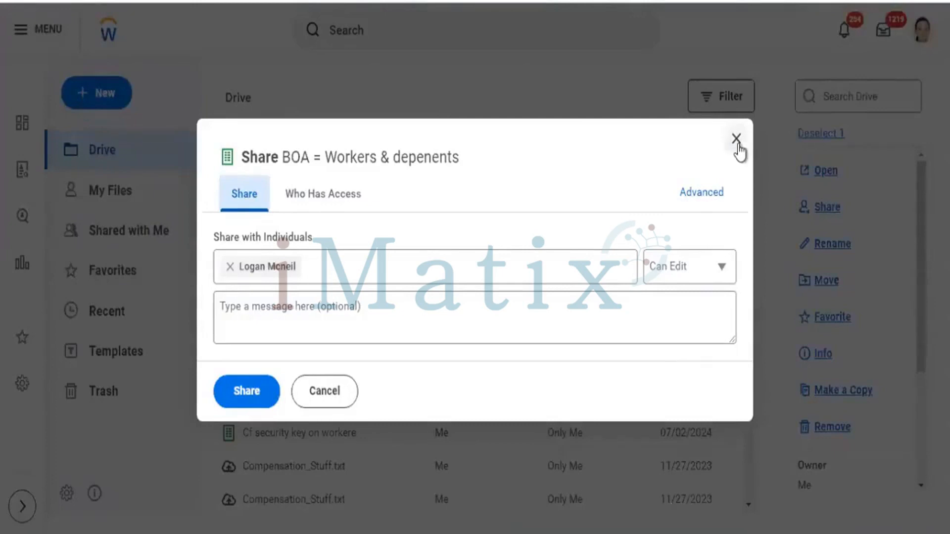
click(737, 139)
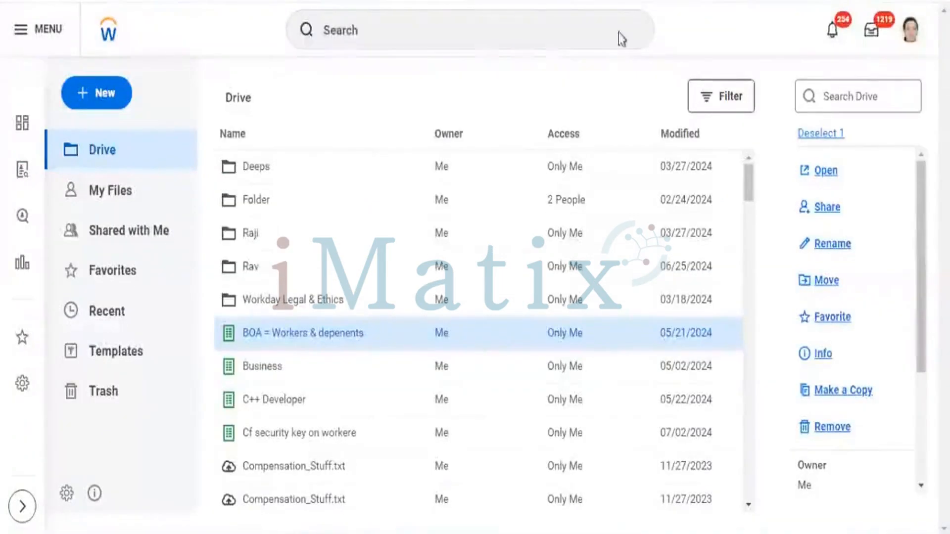
Show the account options again from the Drive page
click(910, 35)
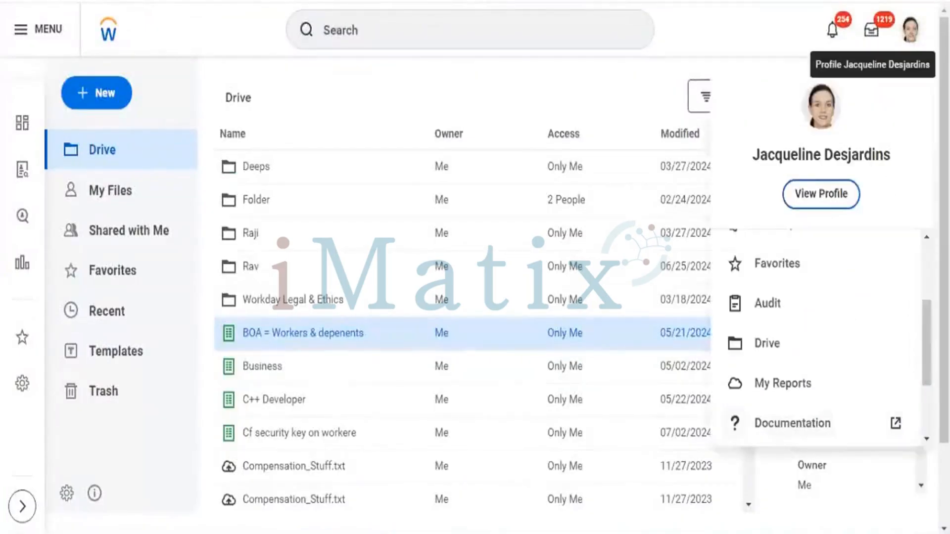
scroll(817, 342, down, 2)
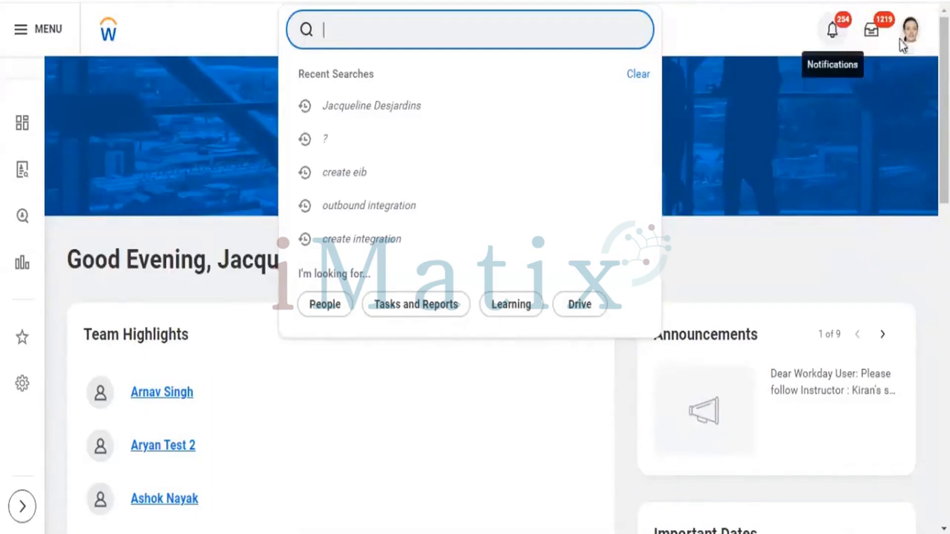
Open My Tasks, look through all items and display the "Create Position: HRA" task
click(872, 37)
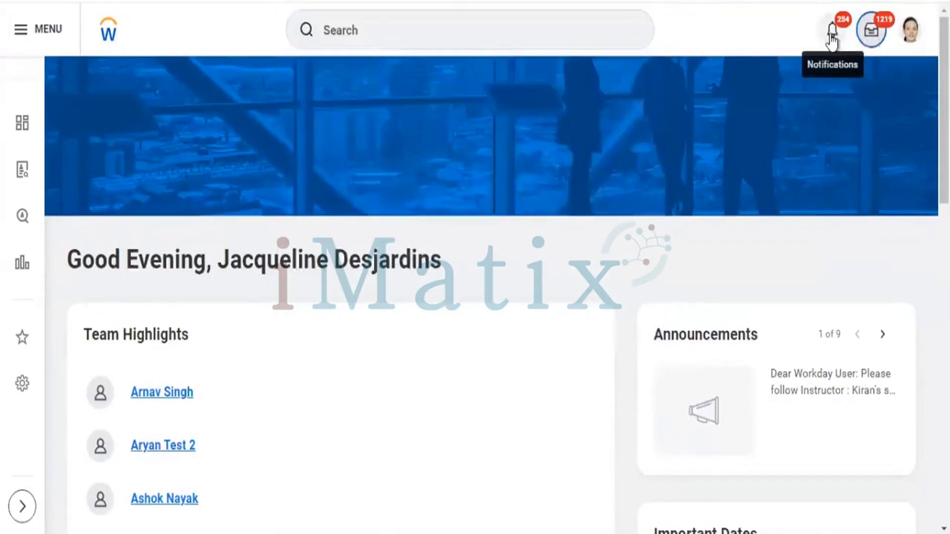
click(870, 33)
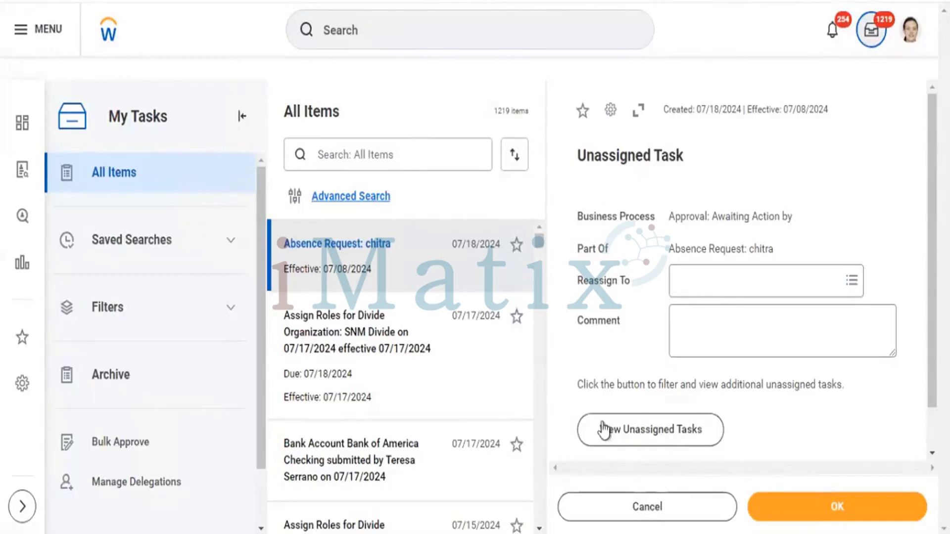
scroll(539, 530, down, 5)
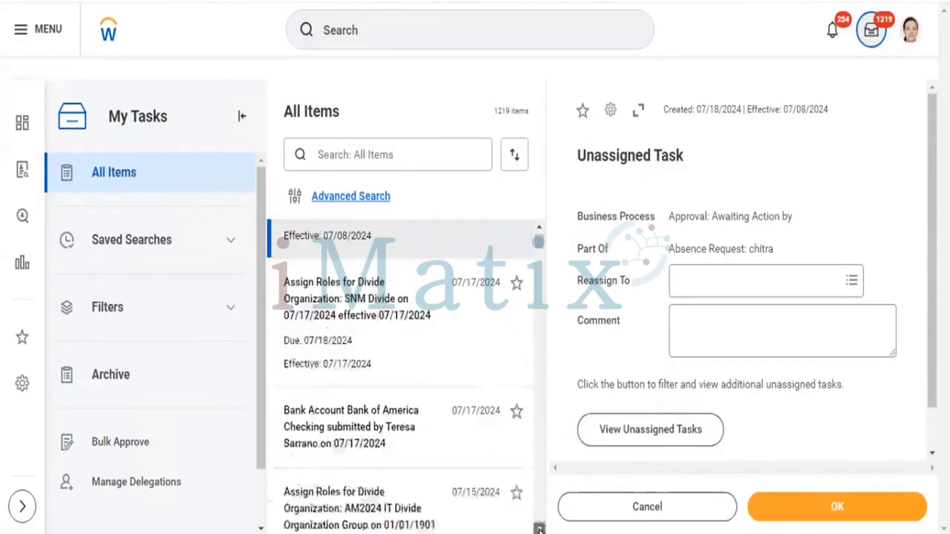
scroll(540, 529, down, 4)
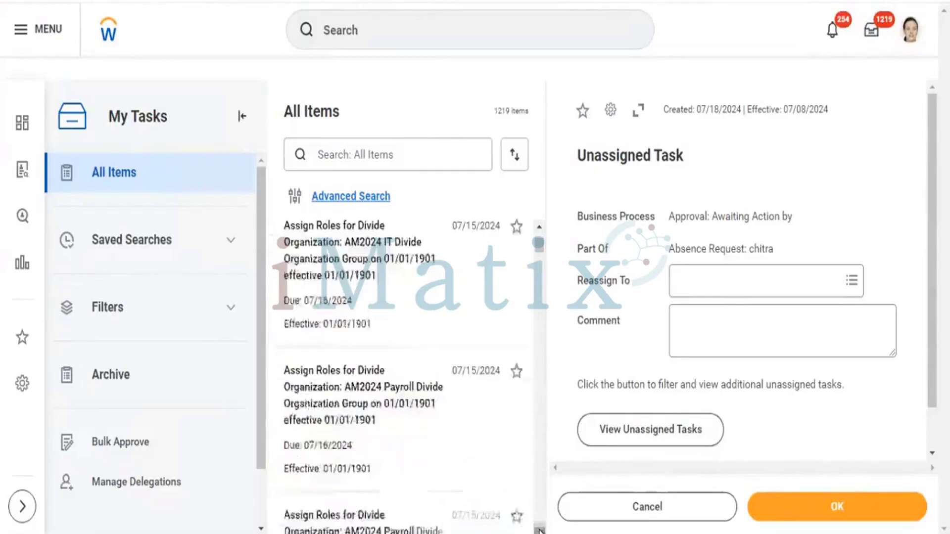
scroll(540, 530, down, 4)
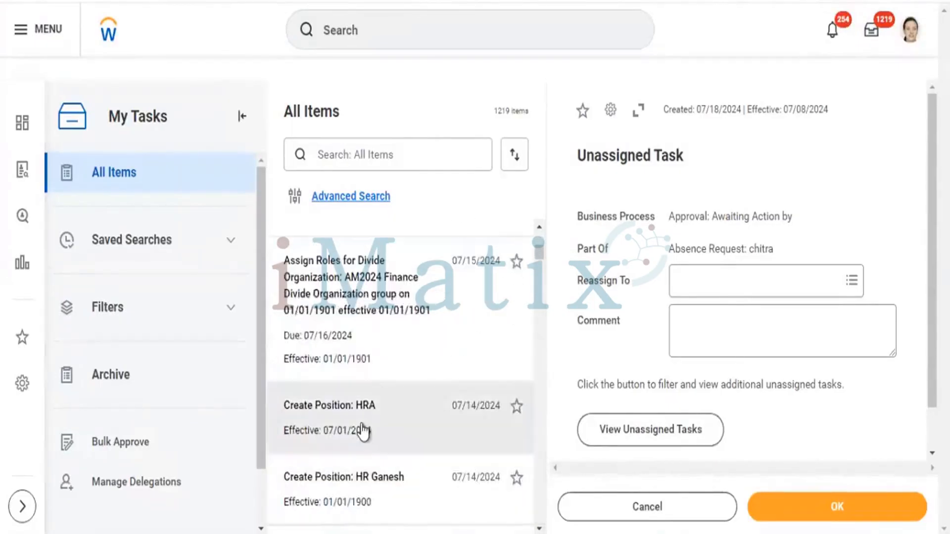
click(364, 432)
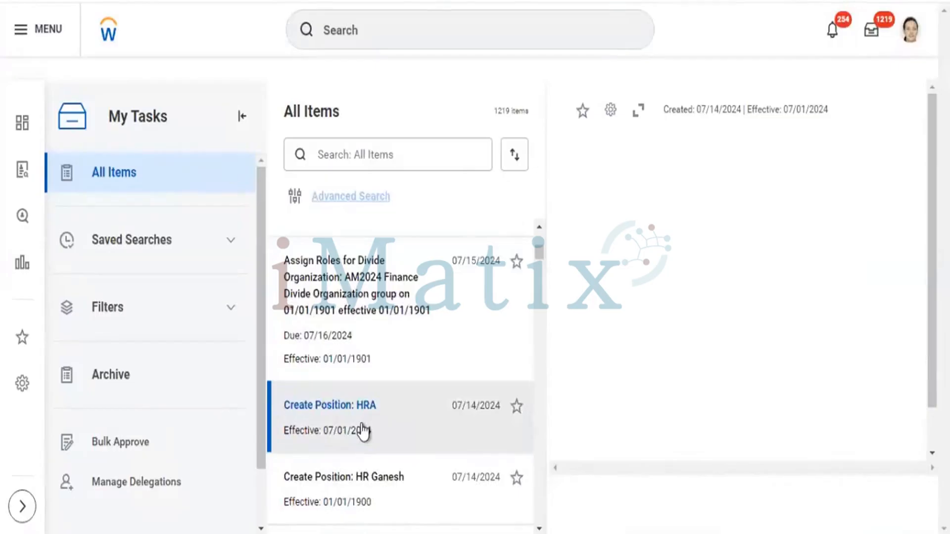
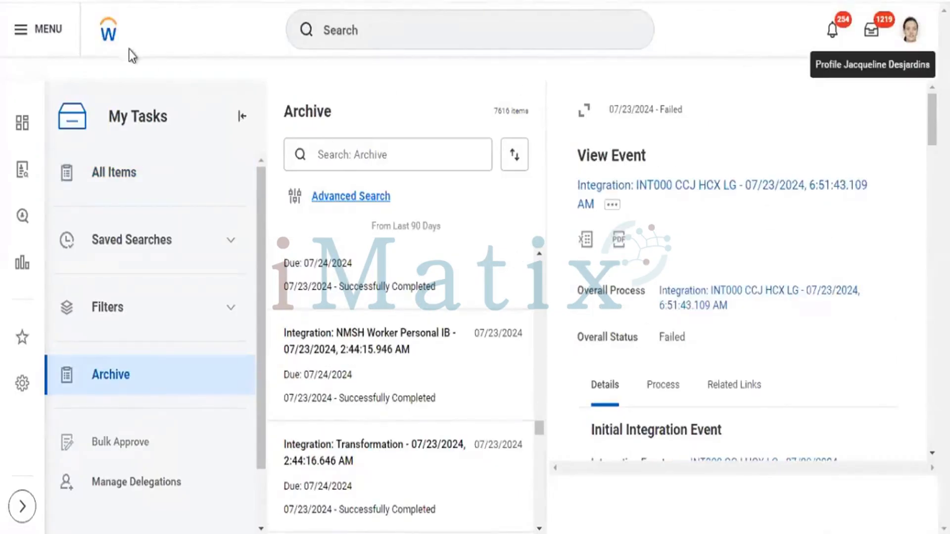
Return to the home page, show the account options once more and close them
click(107, 33)
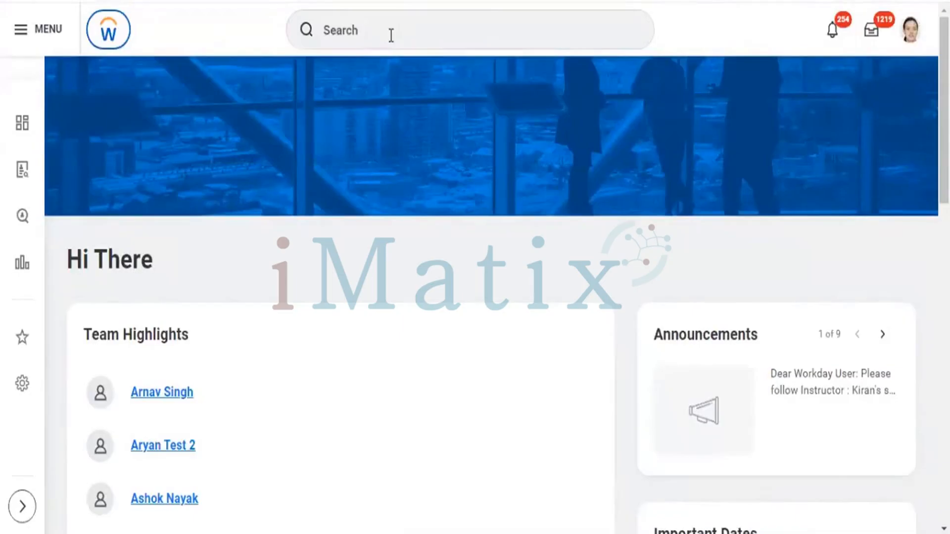
click(911, 28)
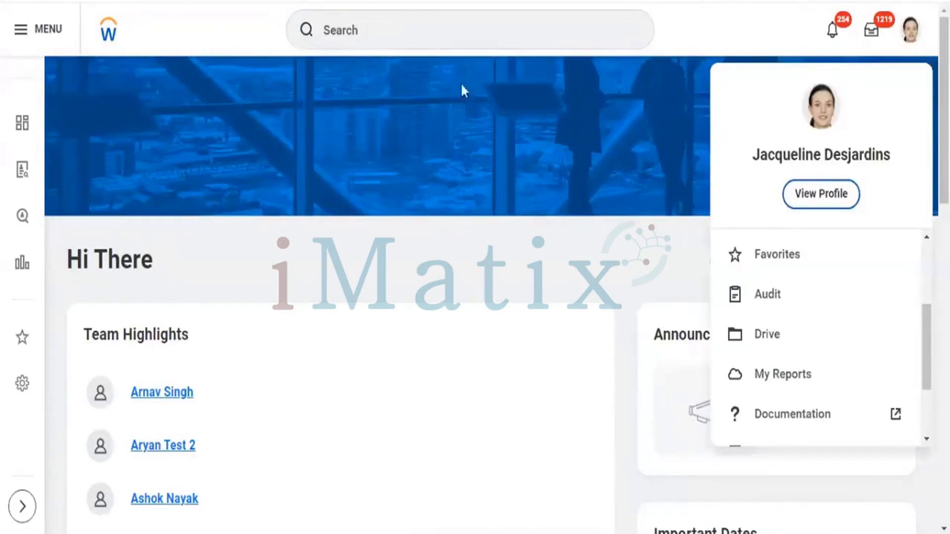
click(580, 280)
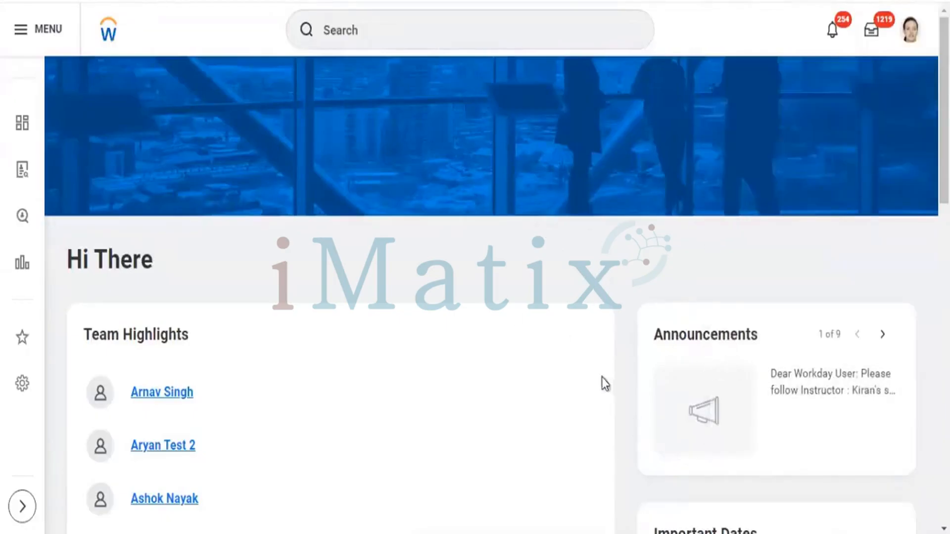